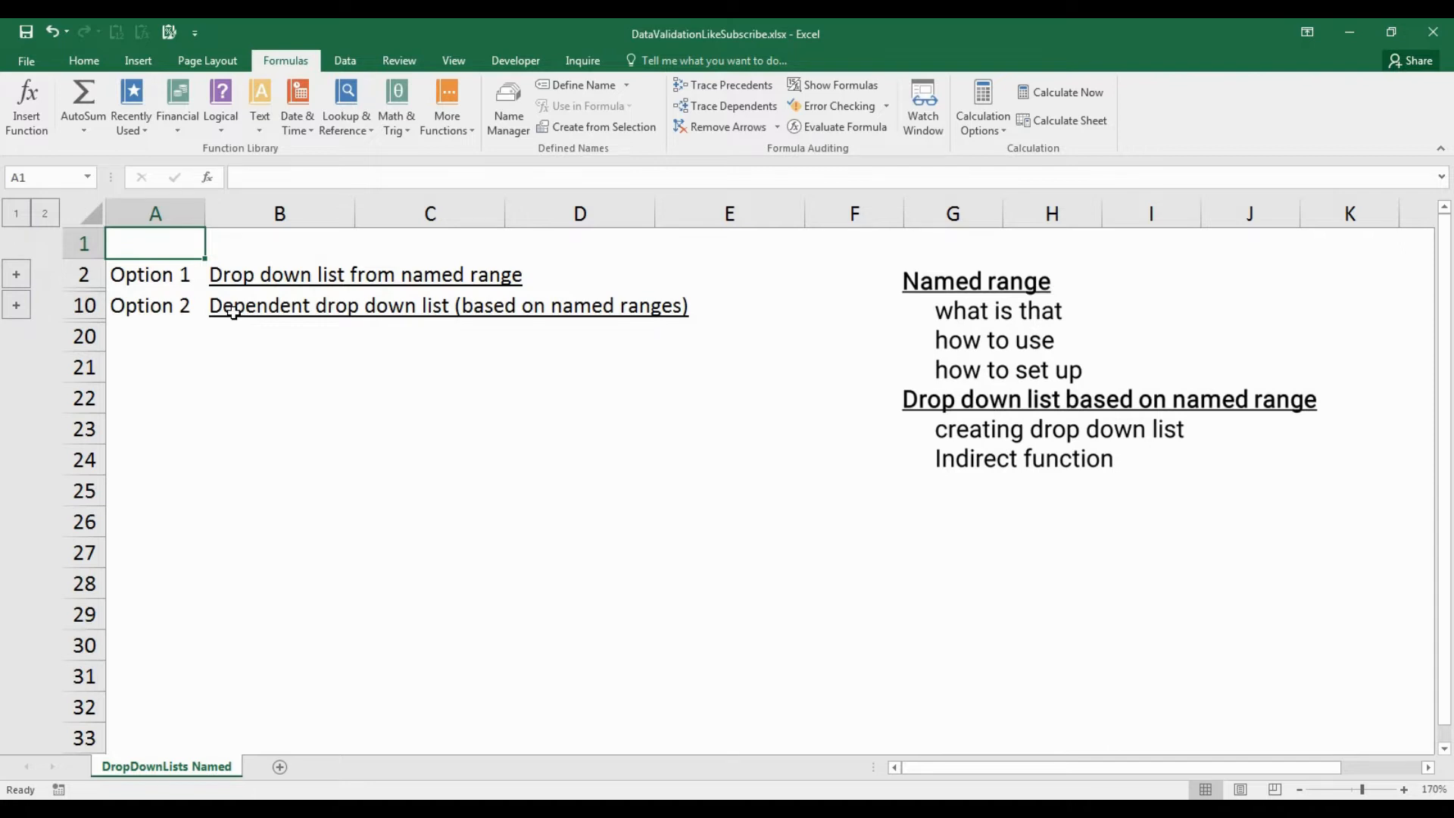
Expand the Option 1 section and name the country cells C5:C8 "countries"
left_click(18, 276)
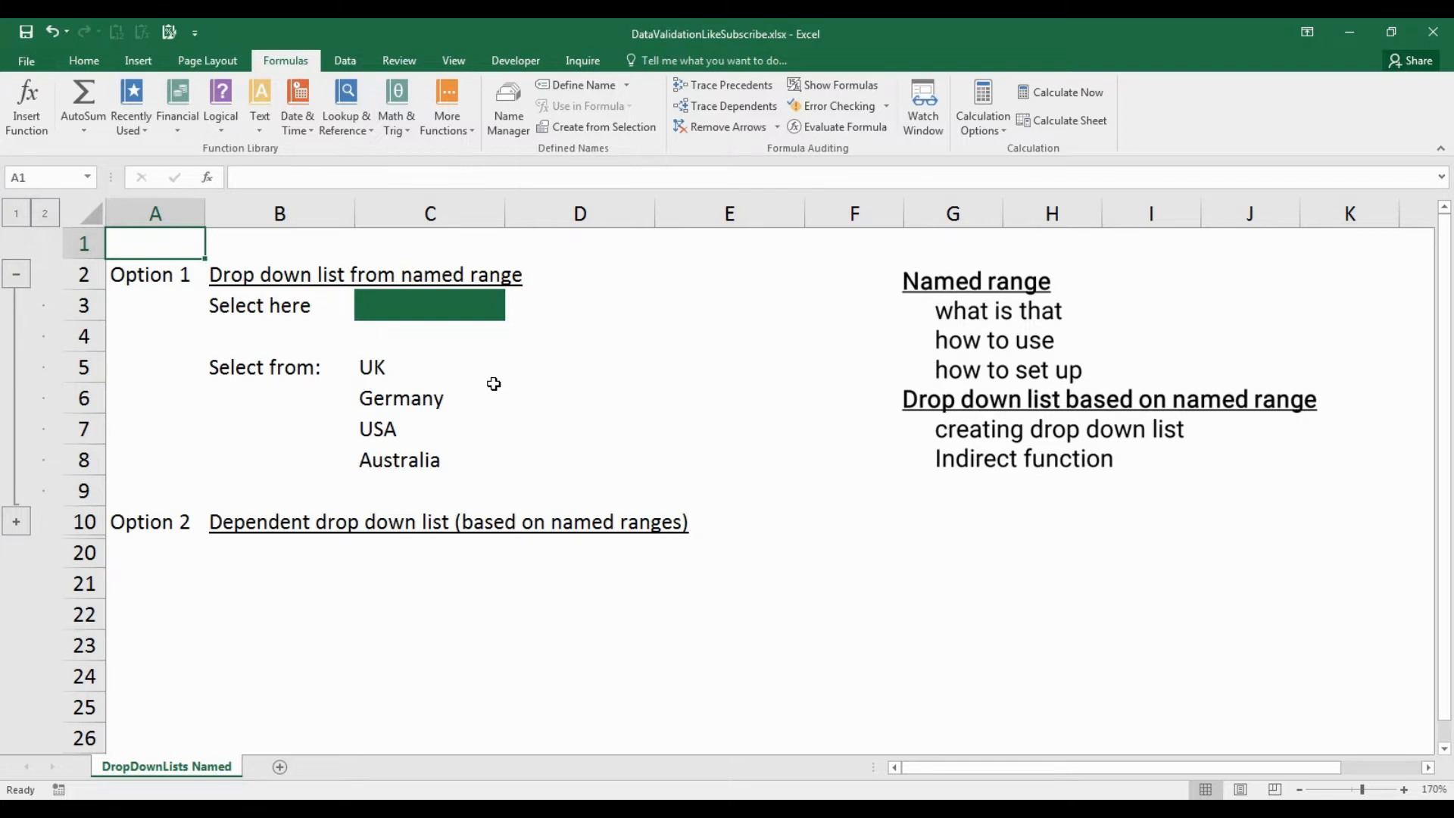
left_click_drag(422, 367, 425, 467)
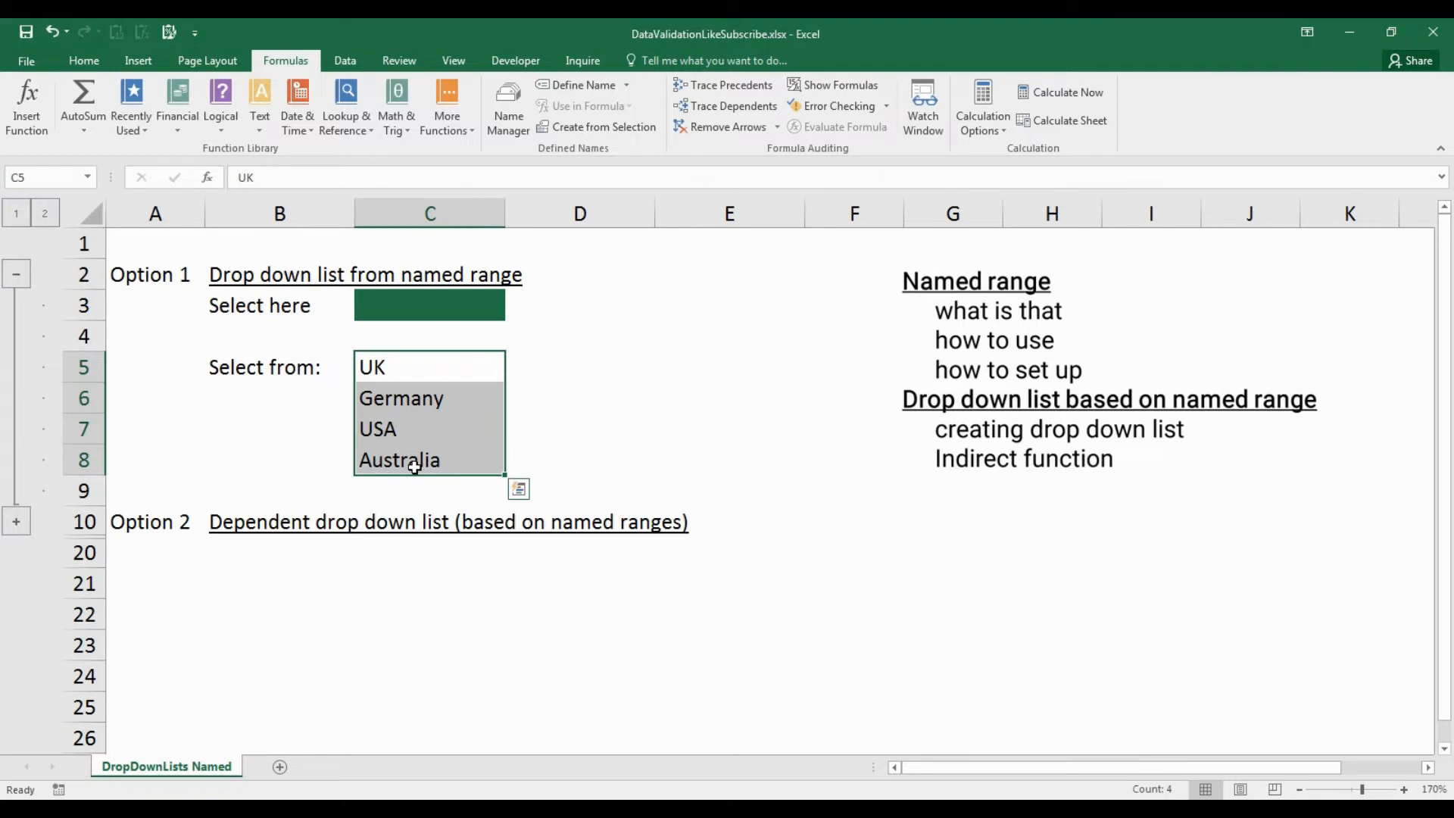
left_click(65, 174)
type("countries")
key("Return")
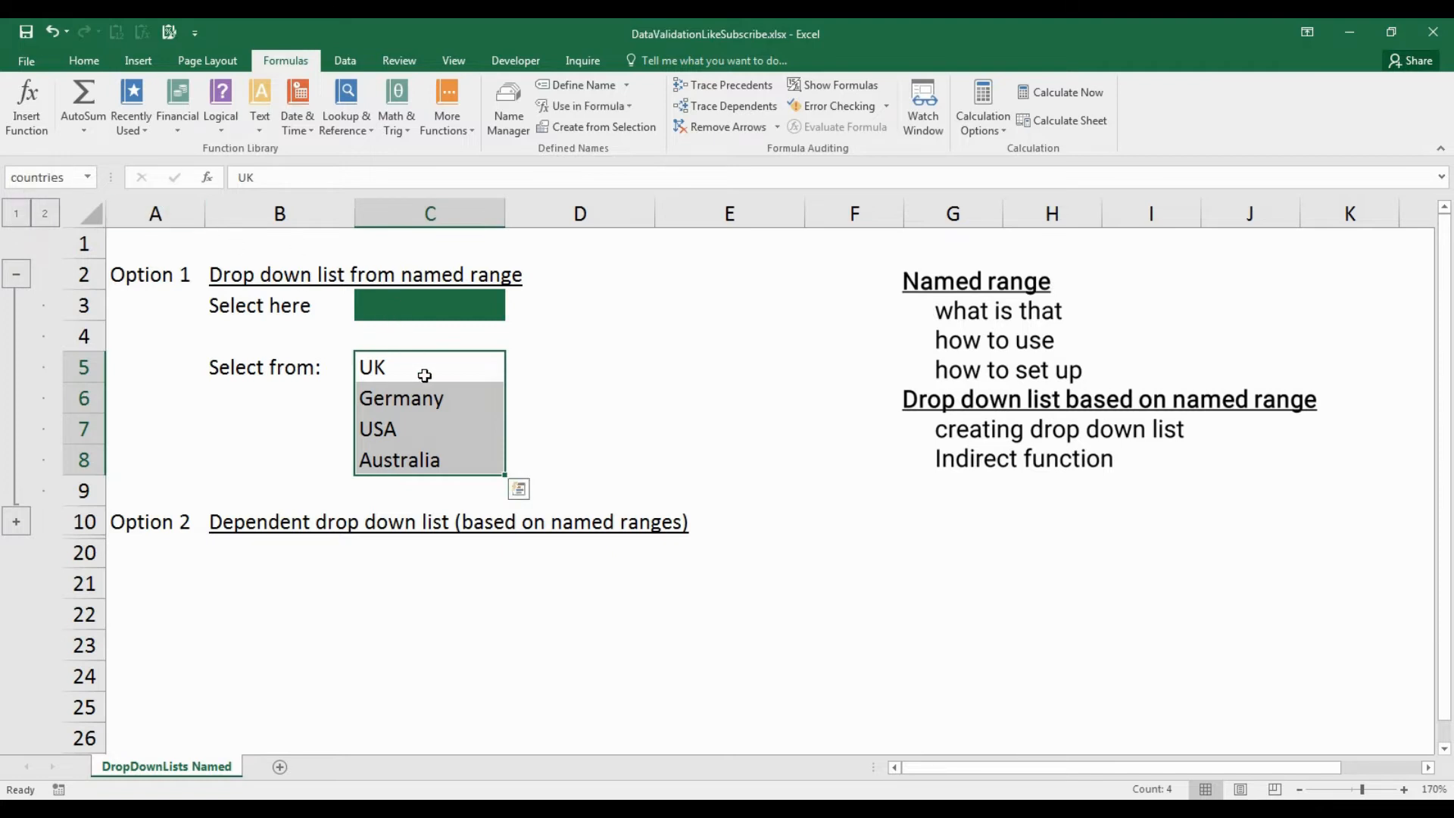
Jump to the countries range by its name and view the New Name settings for it without creating another name
left_click(528, 370)
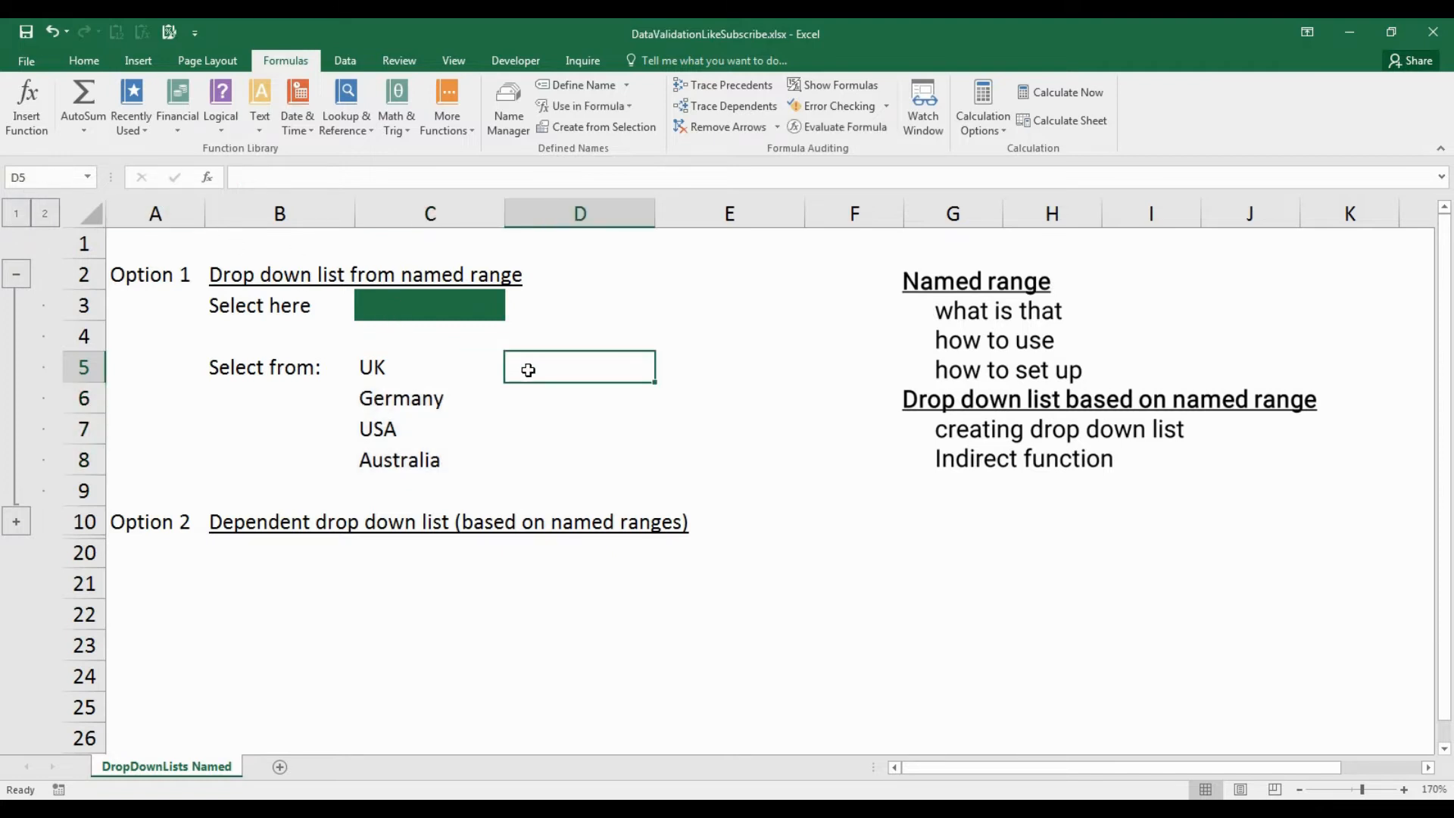
left_click(60, 173)
type("countries")
key("Return")
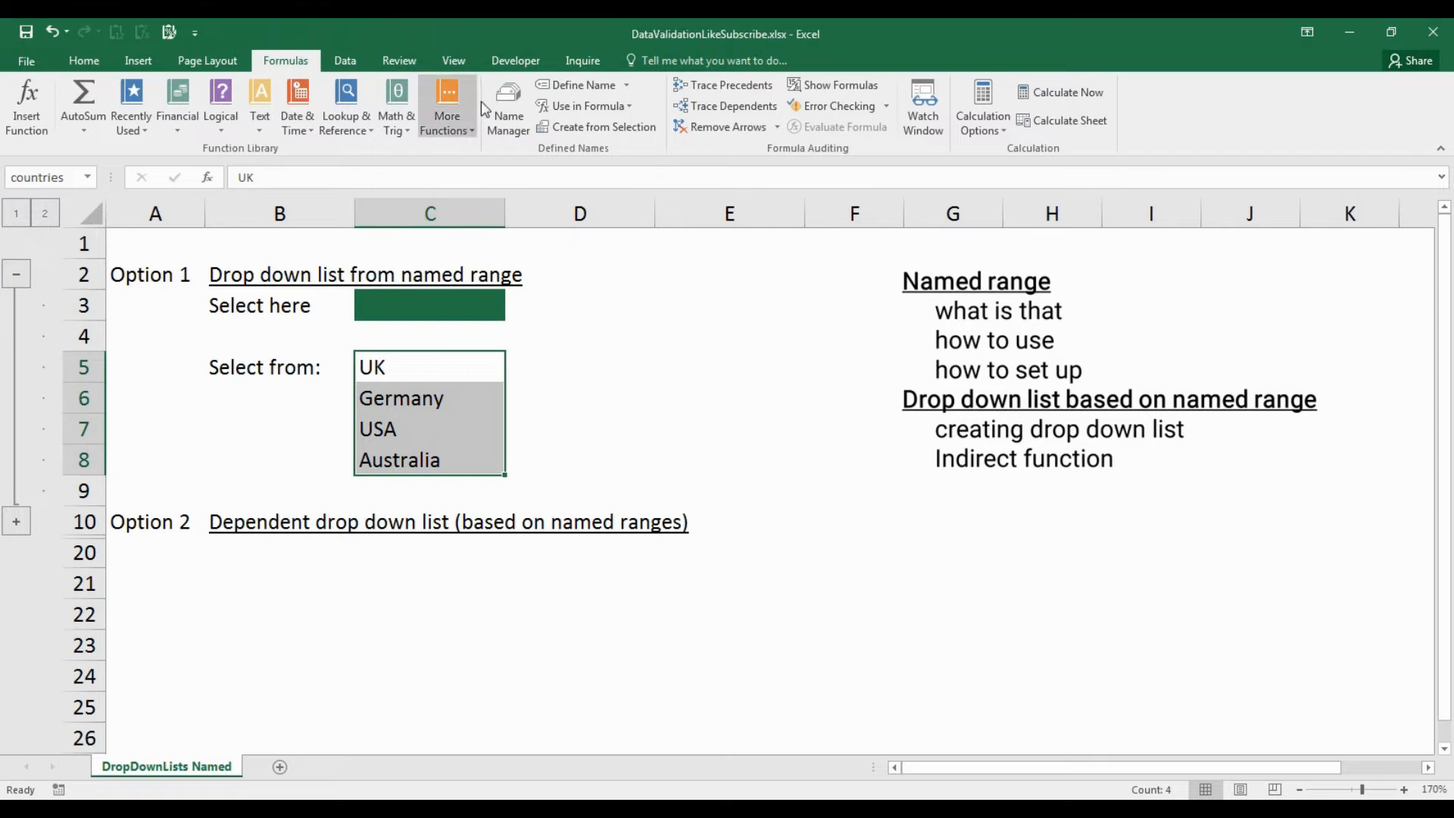
left_click(585, 87)
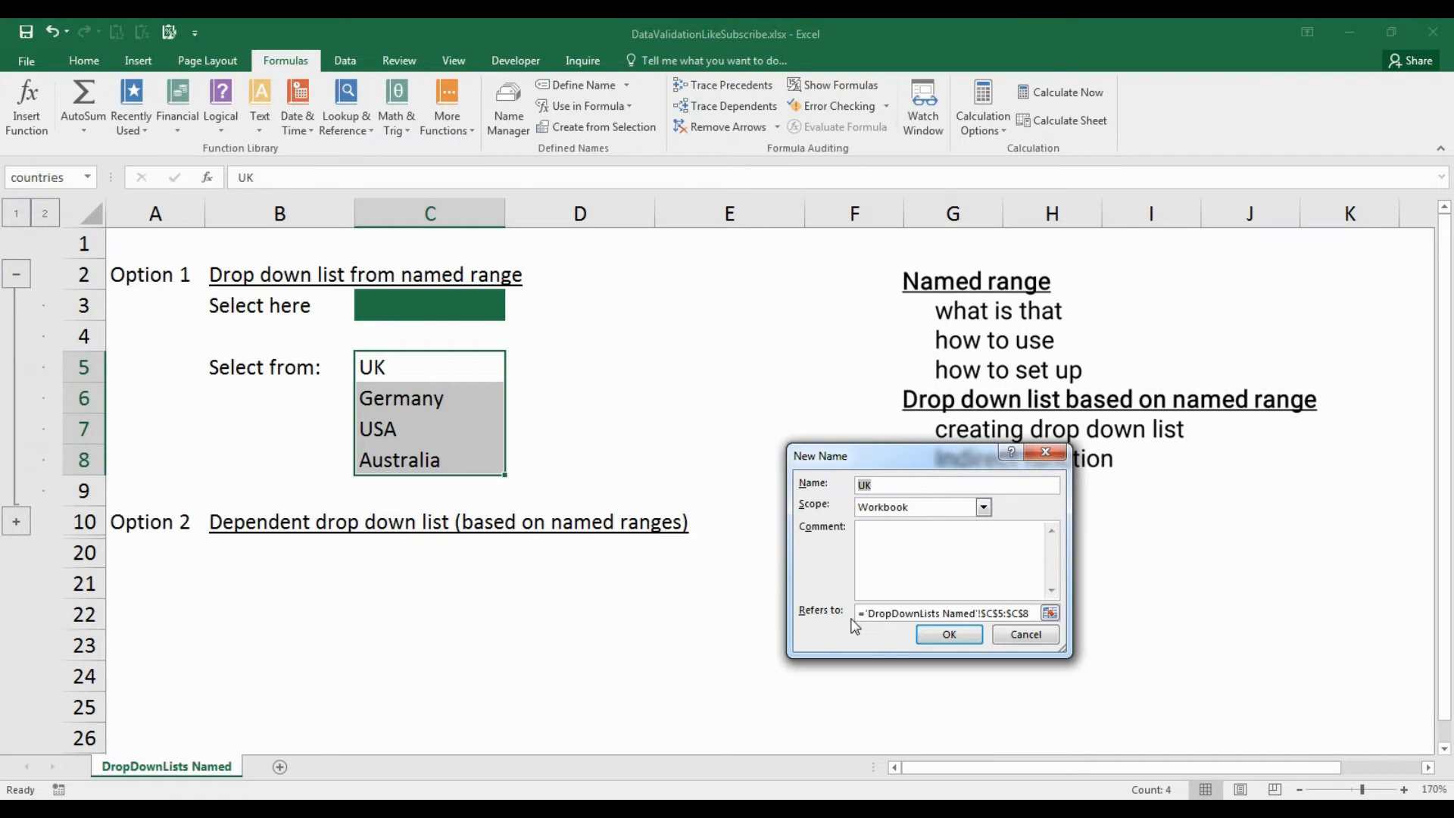
left_click(1044, 642)
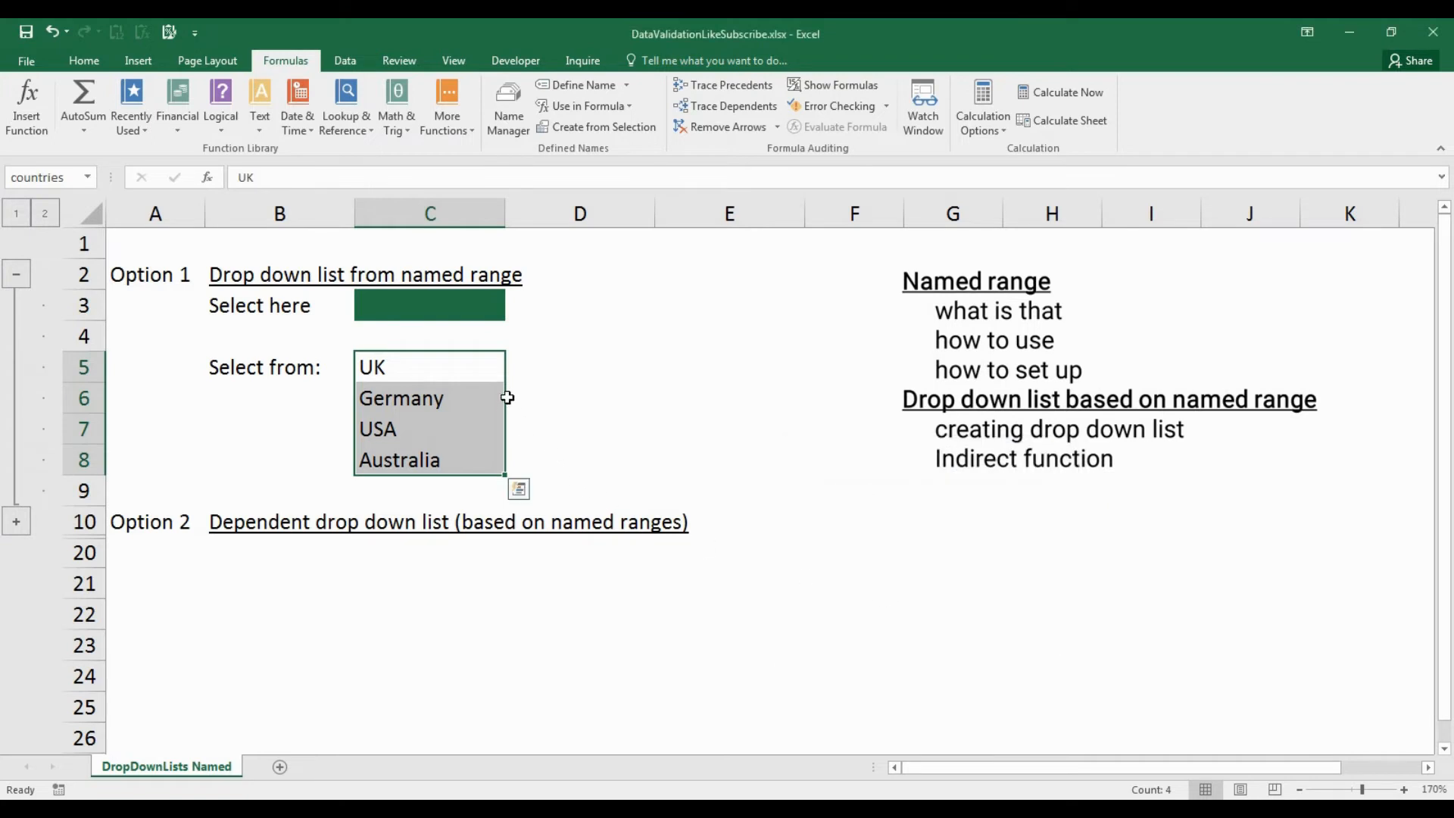
Add list data validation to cell C3 with the source =countries
left_click(493, 312)
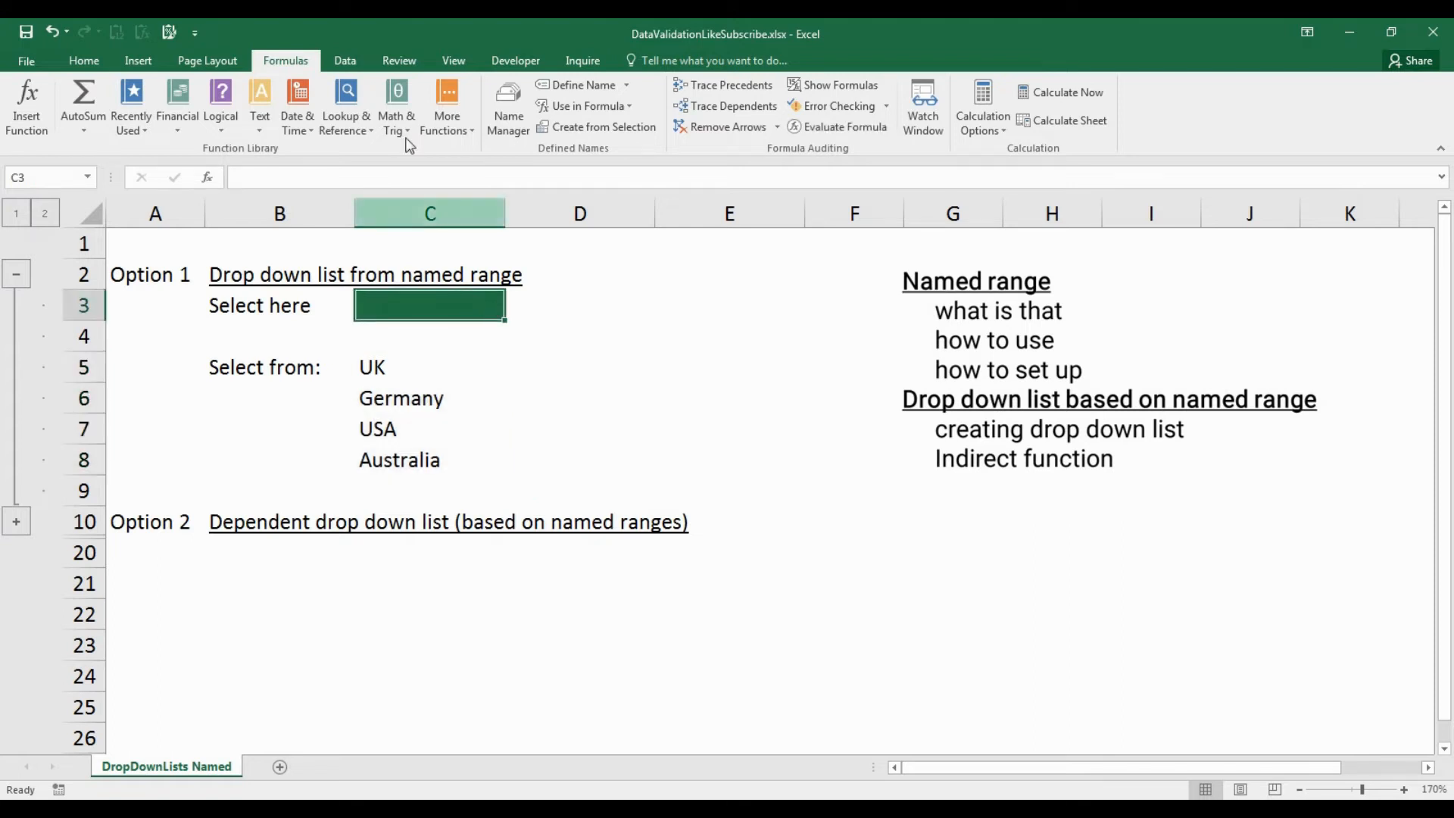
left_click(352, 61)
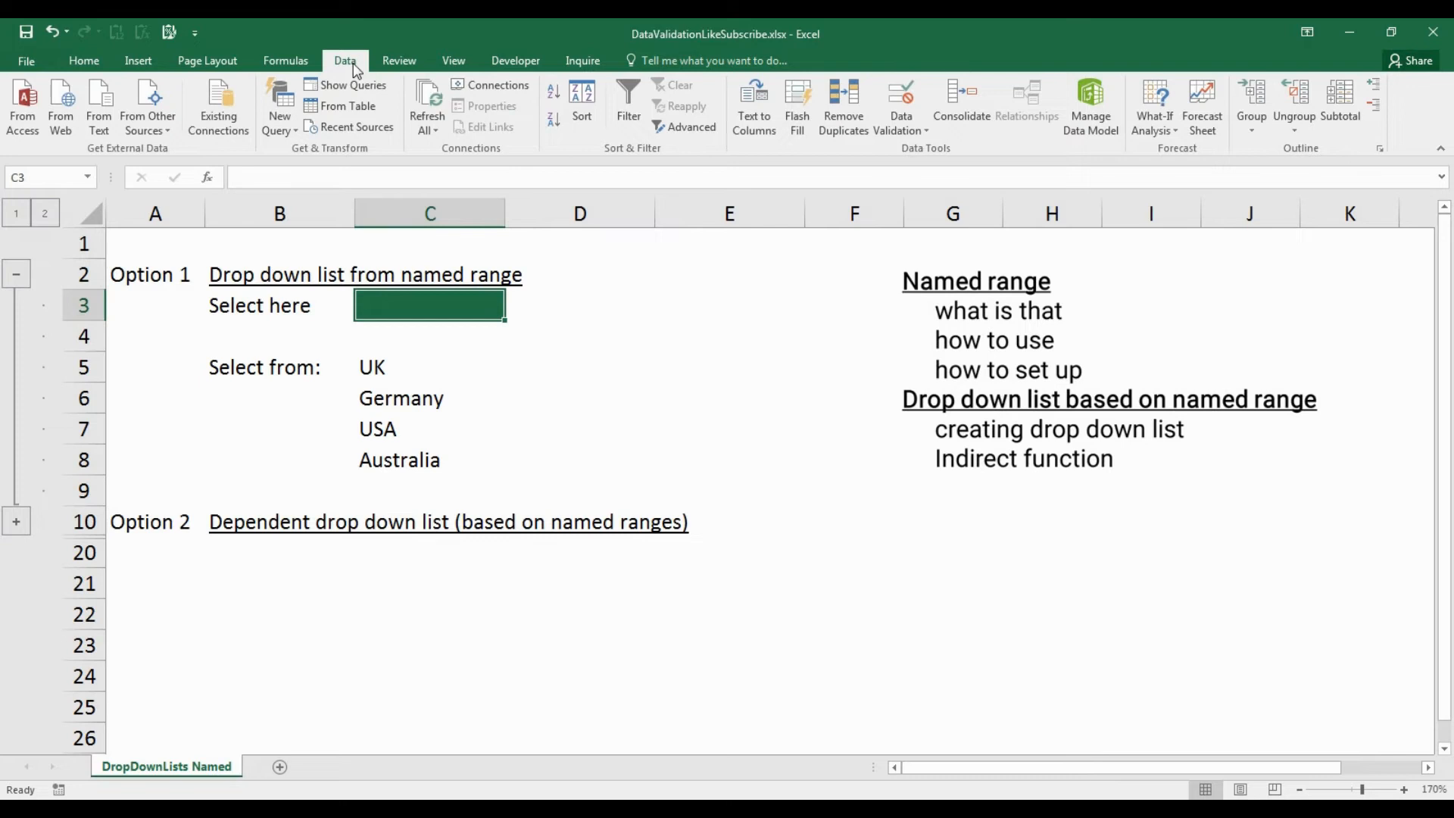
left_click(896, 96)
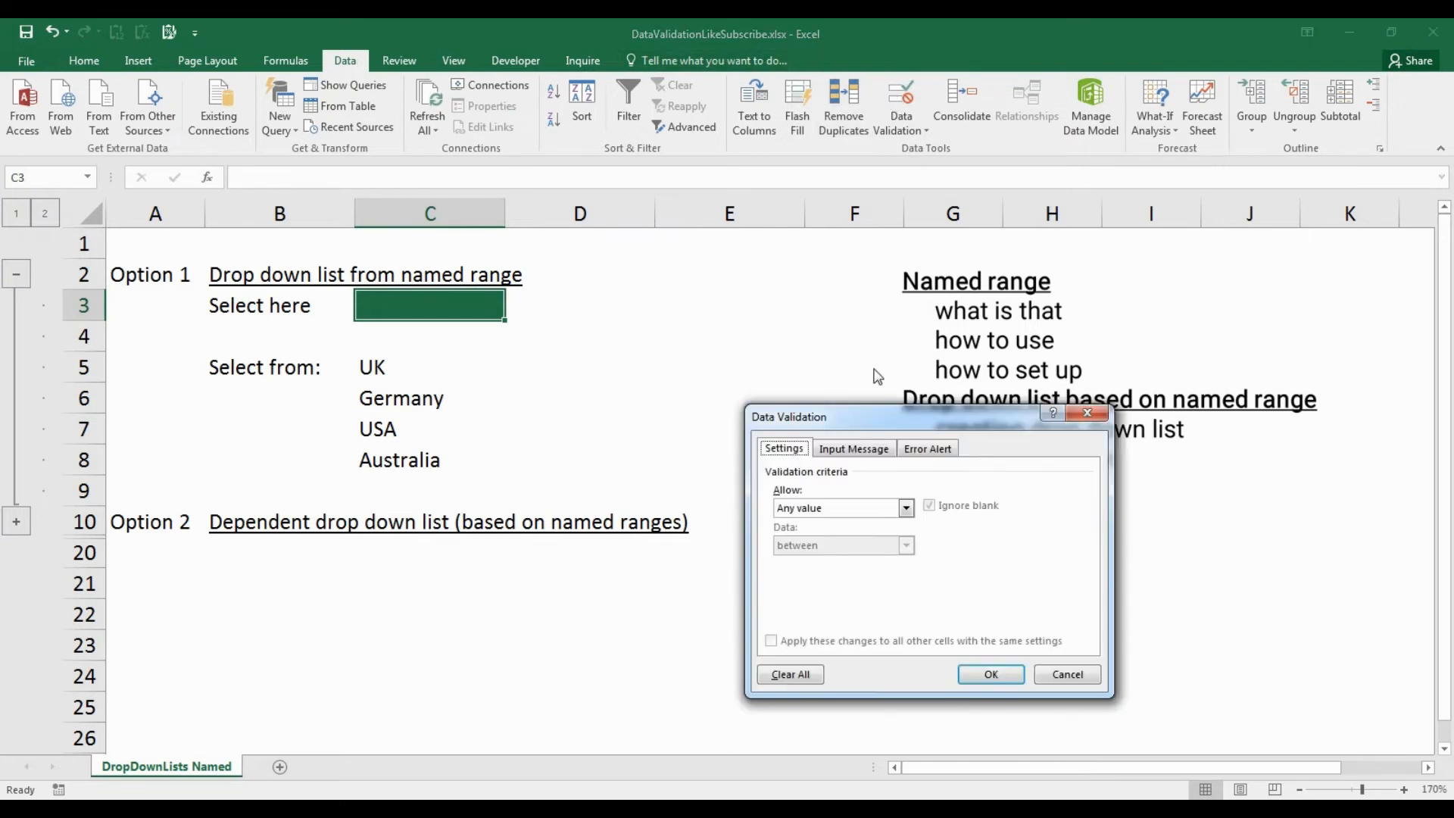
left_click(906, 507)
left_click(865, 560)
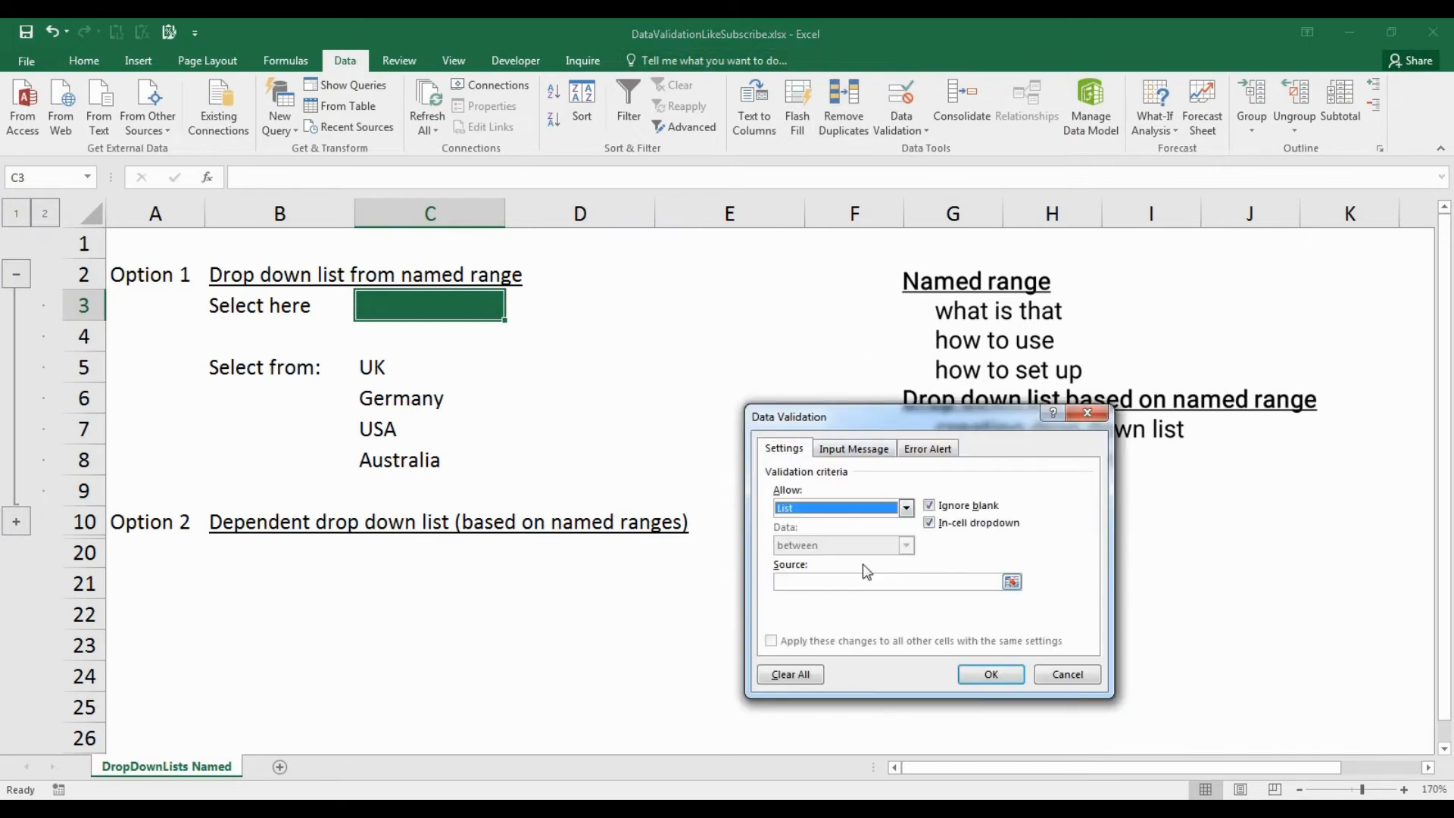
left_click(1012, 582)
type("=countries")
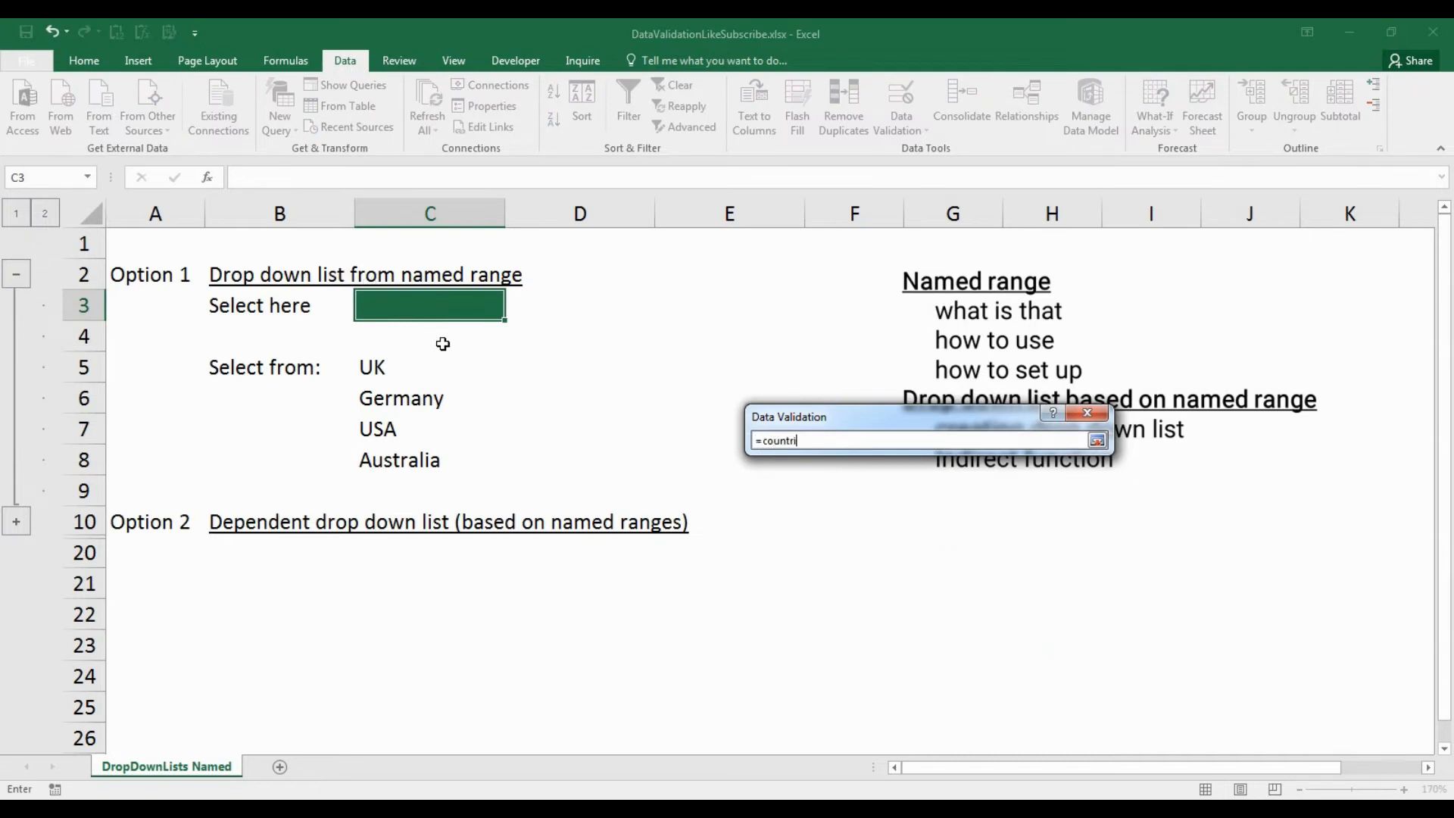
key("Return")
key("Return")
Choose USA from the drop-down list in C3 and return to cell A1
left_click(515, 312)
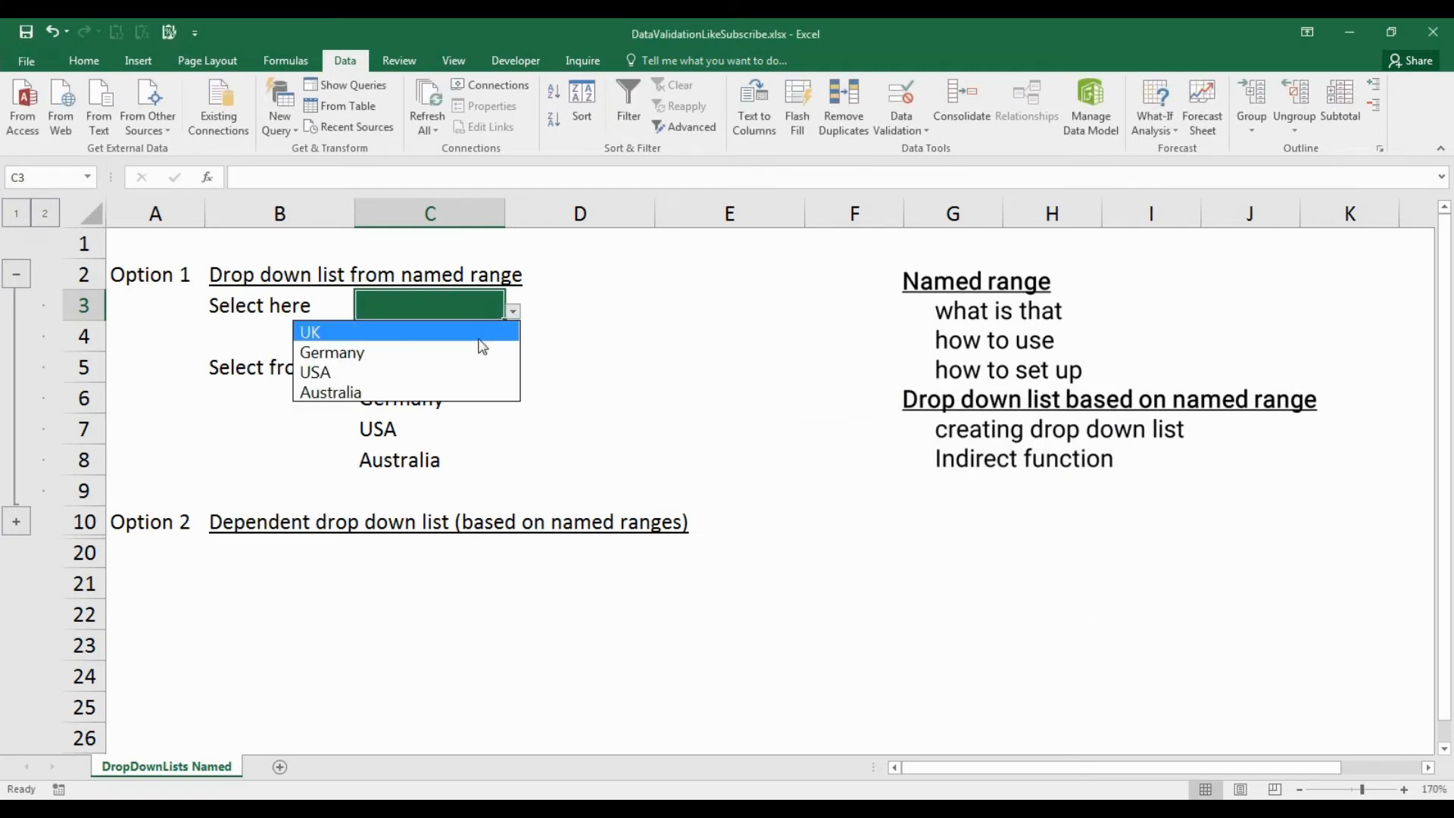
left_click(480, 371)
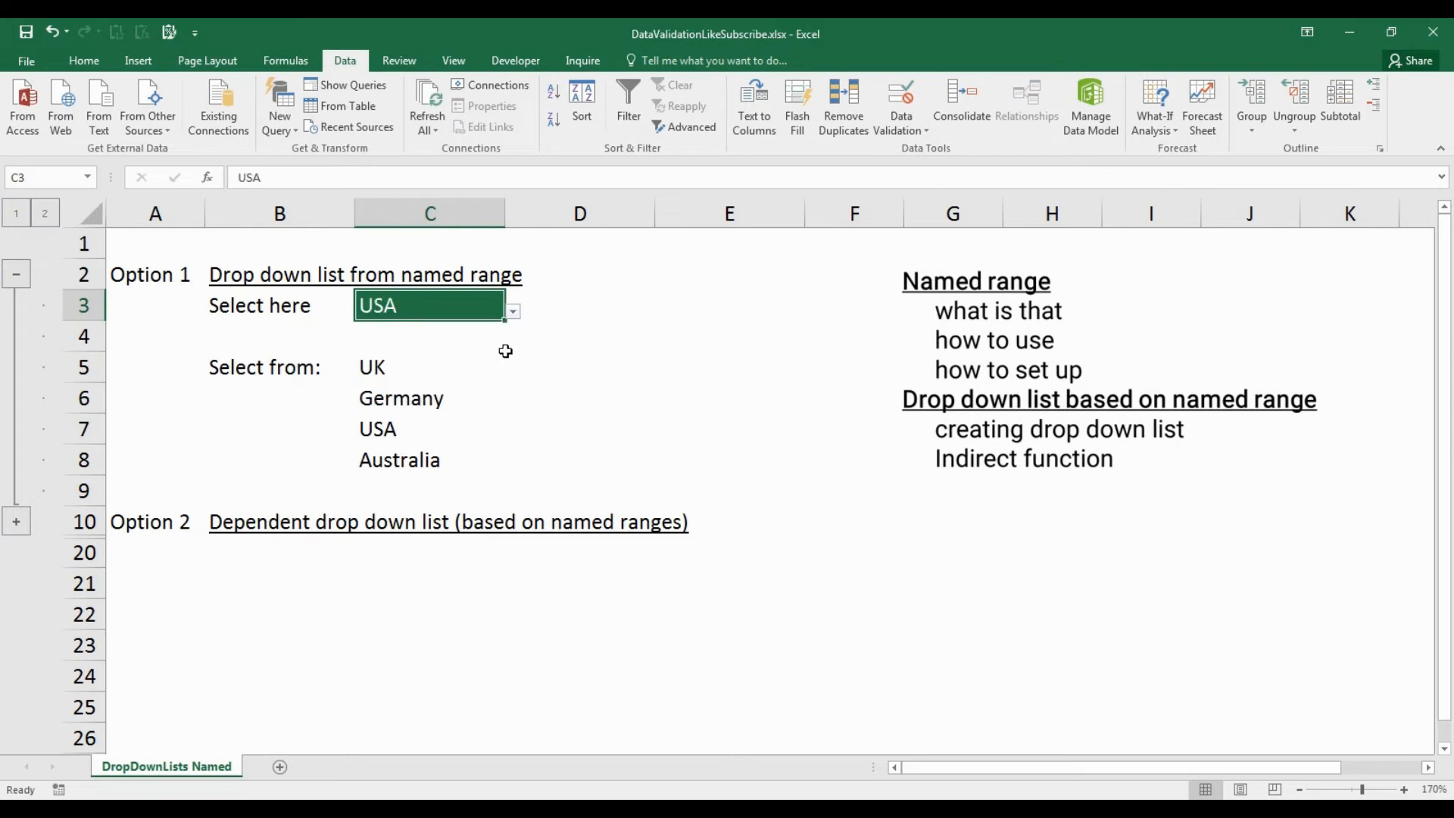
key("ctrl+Home")
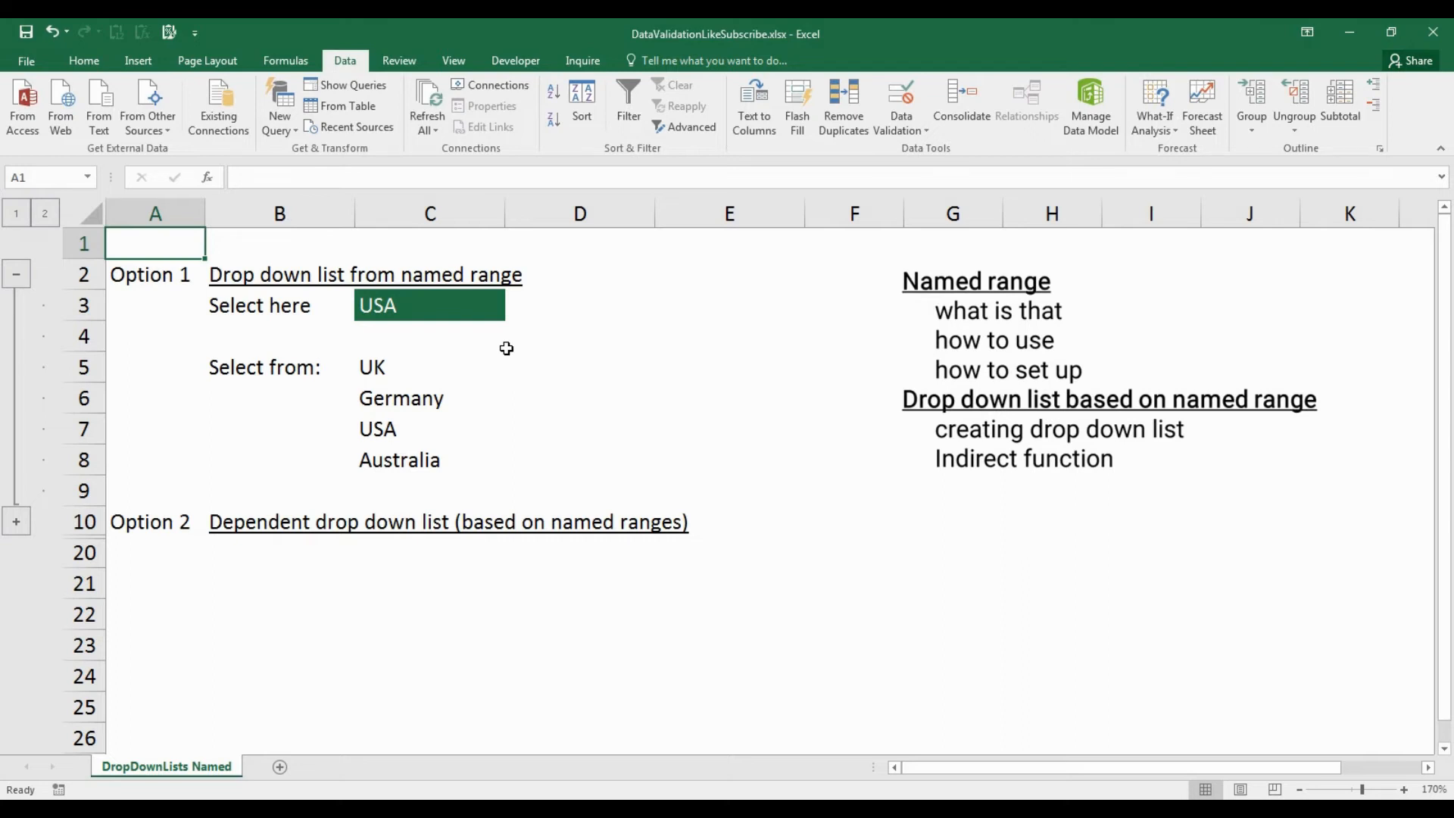
Expand the Option 2 section and create named ranges from B13:E19 using only the top row as names
left_click(16, 522)
scroll(1446, 417, "down", 1)
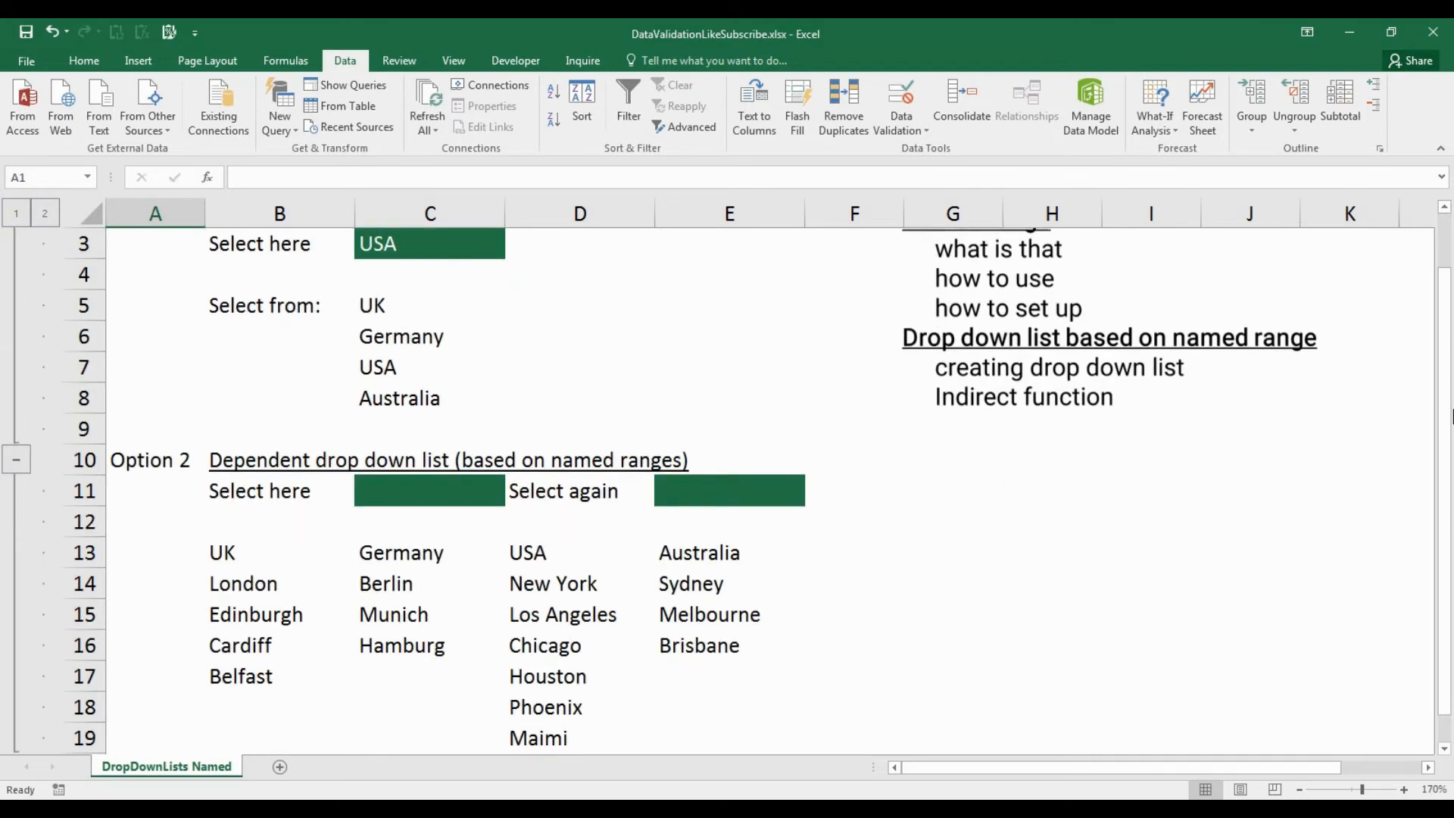
scroll(1451, 415, "down", 1)
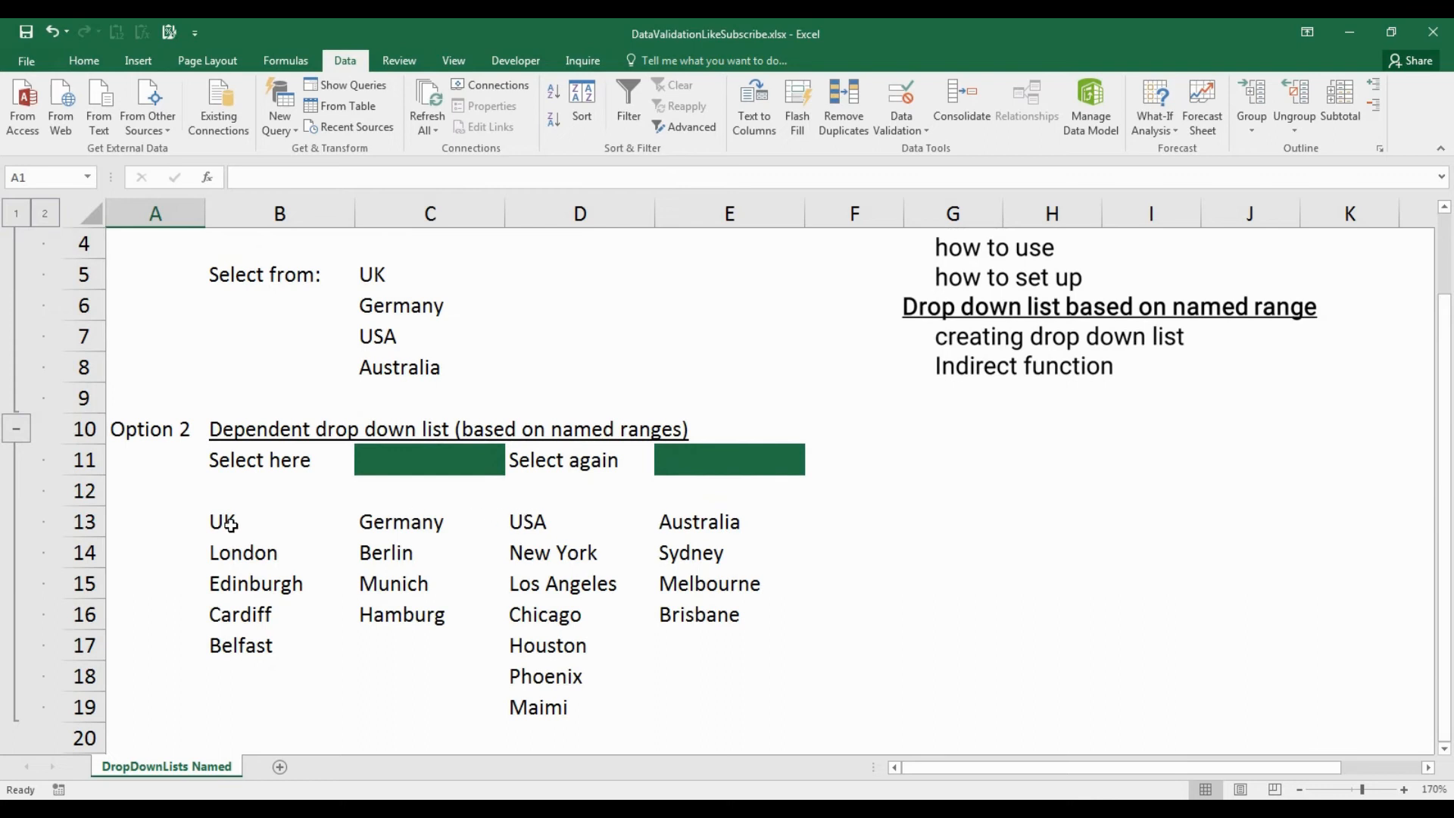
left_click_drag(244, 525, 730, 696)
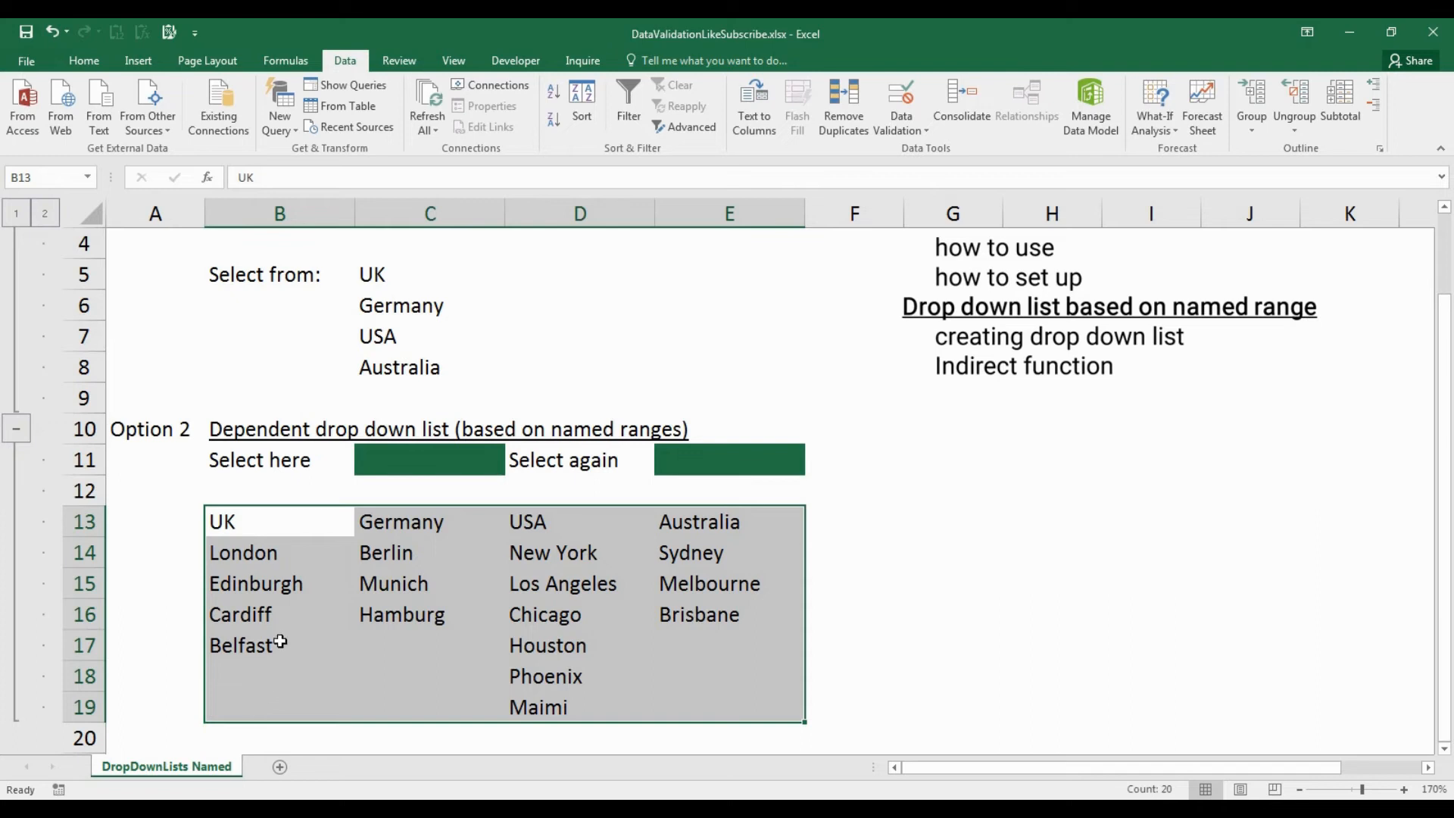
left_click(301, 64)
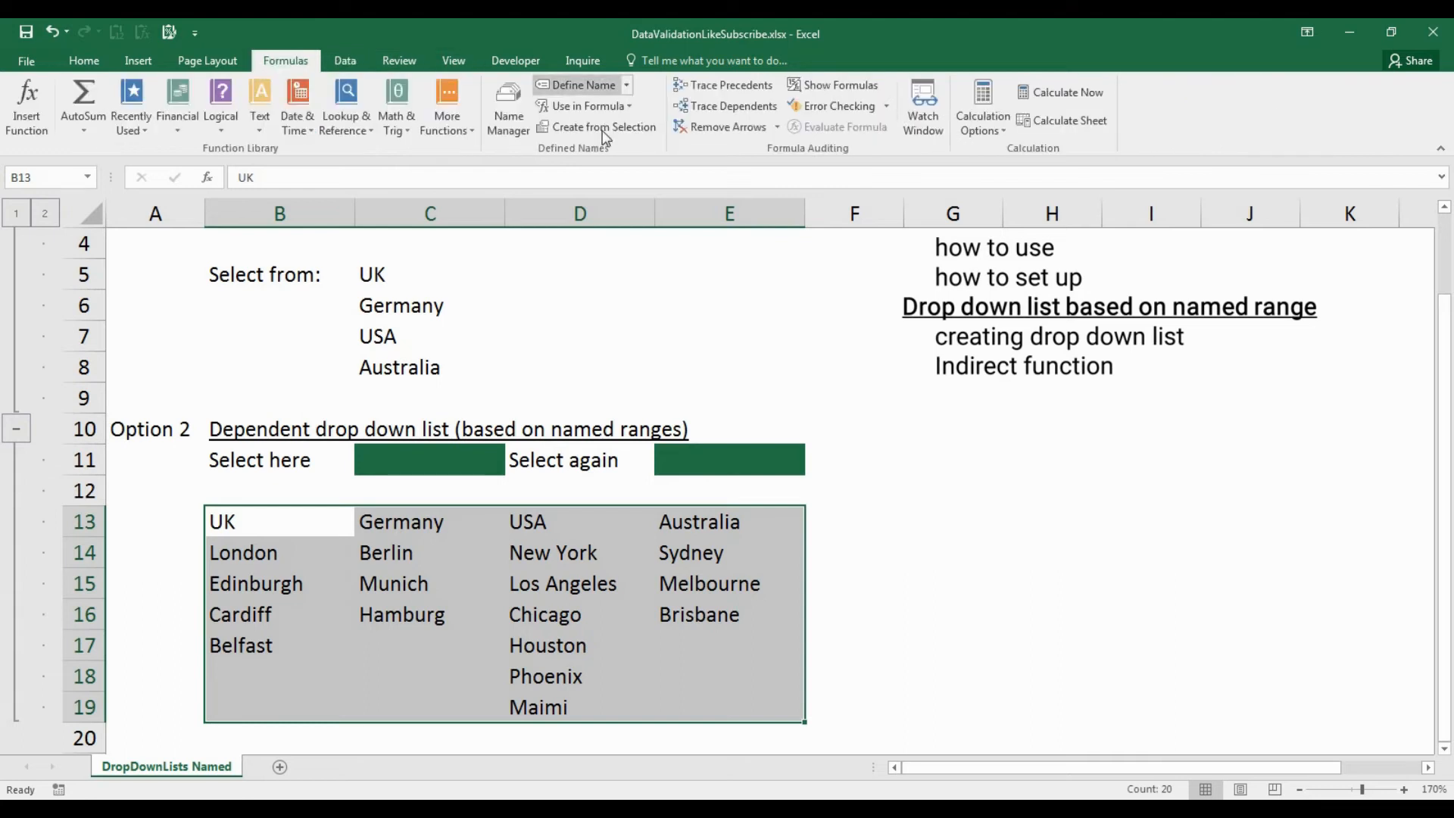
left_click(640, 129)
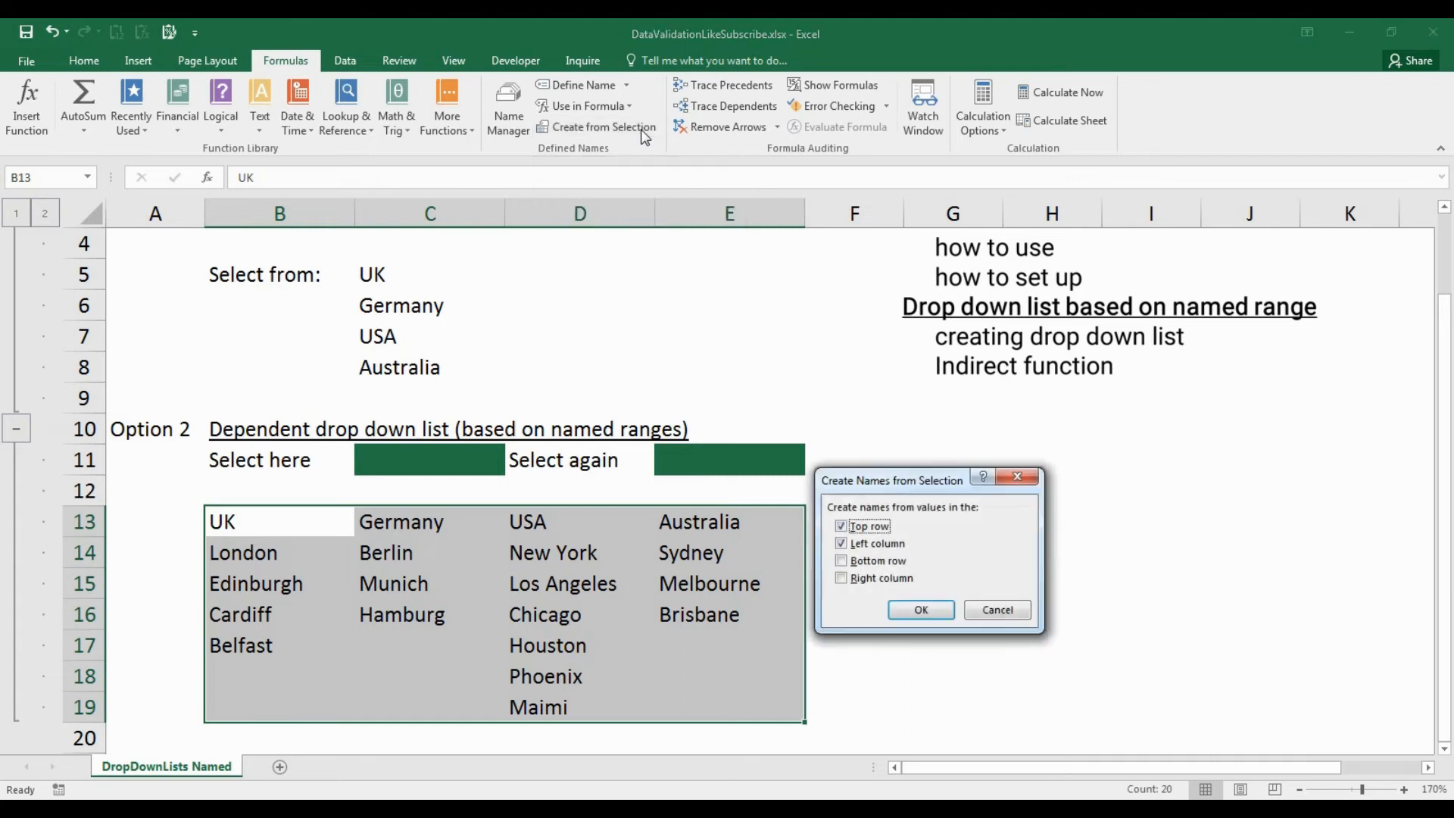
left_click(843, 545)
left_click(903, 607)
Check the range names assigned to the city cells in rows 14 to 19 under each country heading
left_click_drag(515, 544, 562, 699)
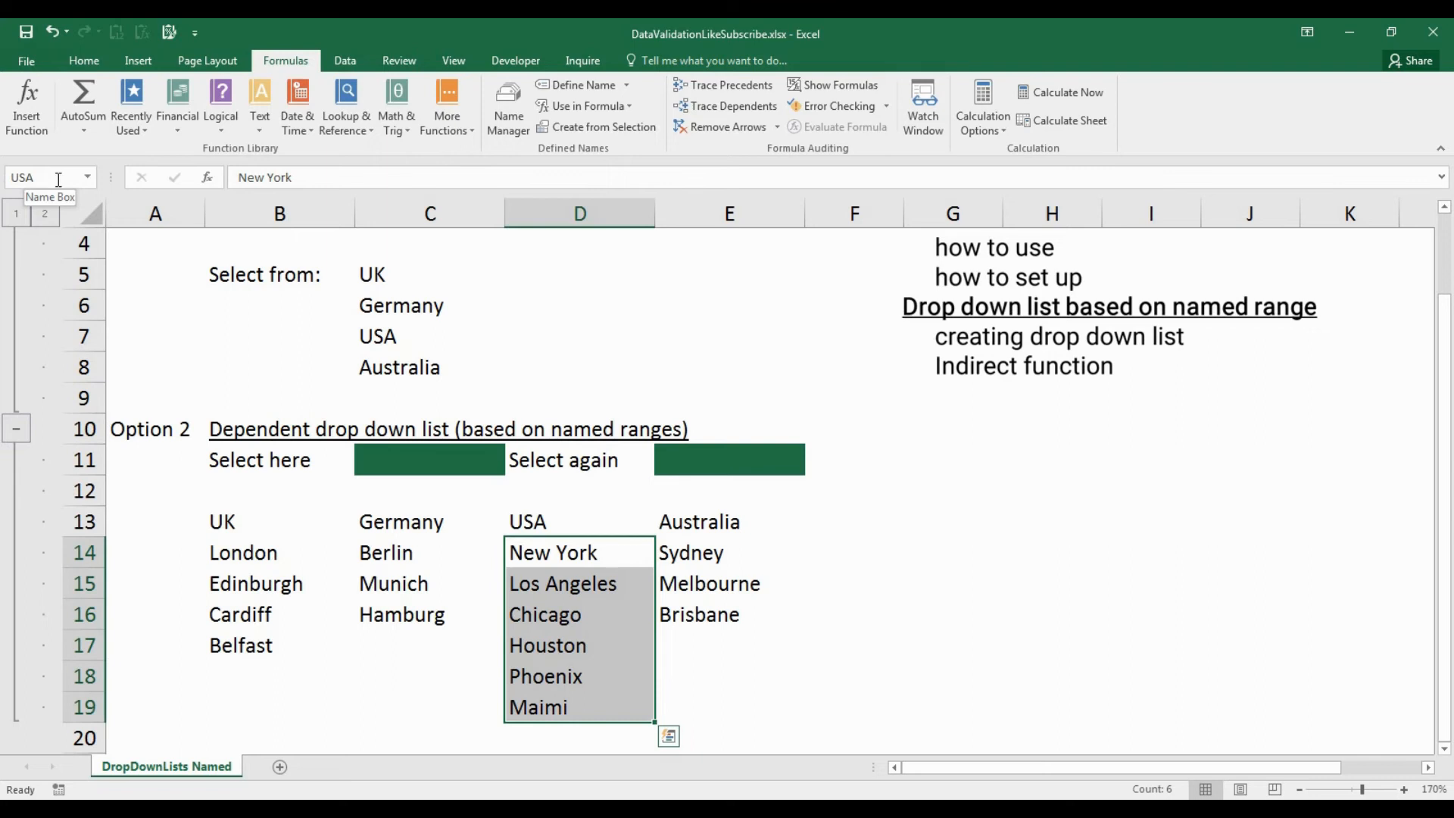
left_click_drag(280, 567, 274, 703)
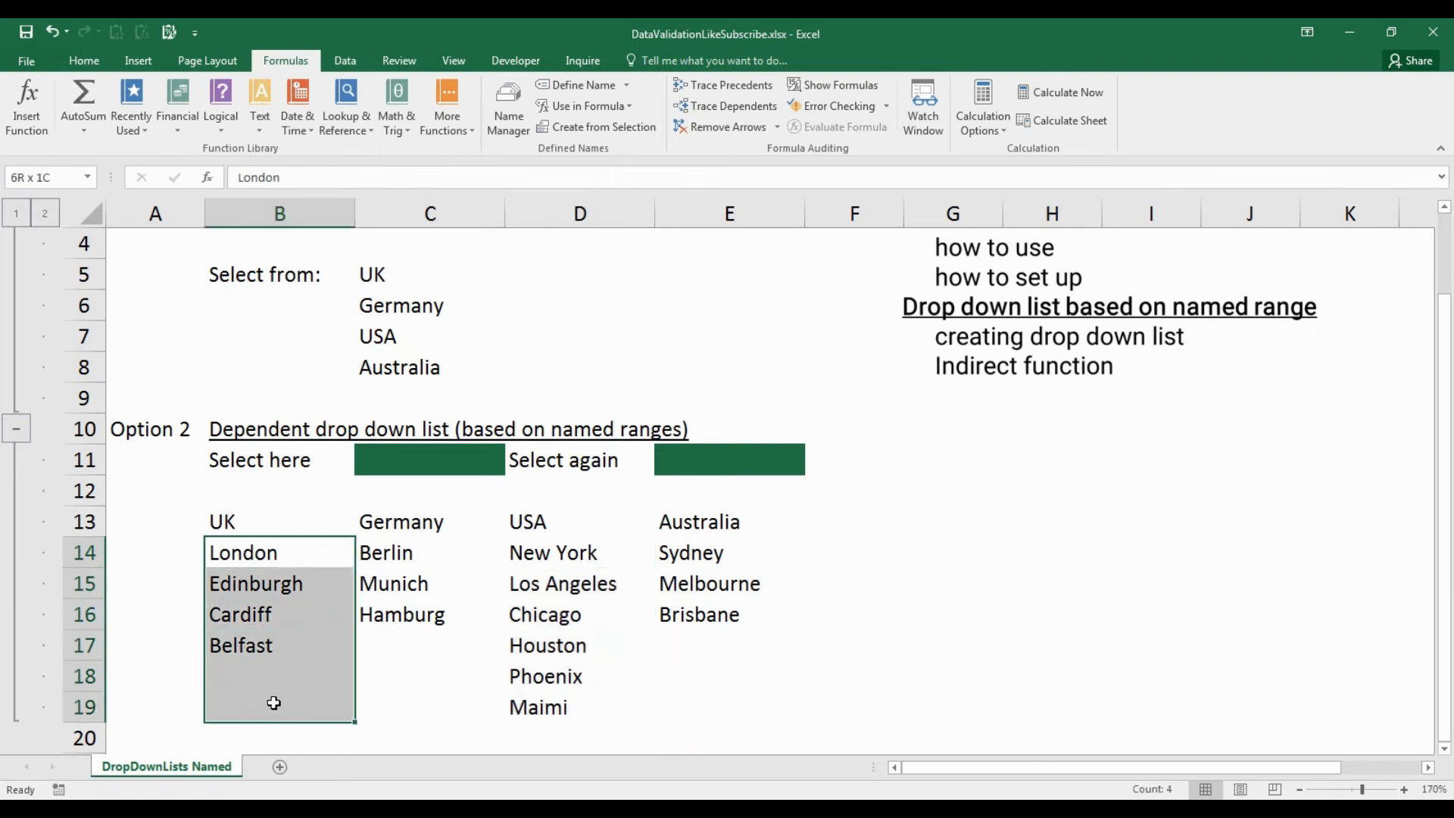
left_click_drag(728, 549, 682, 704)
left_click_drag(399, 553, 402, 705)
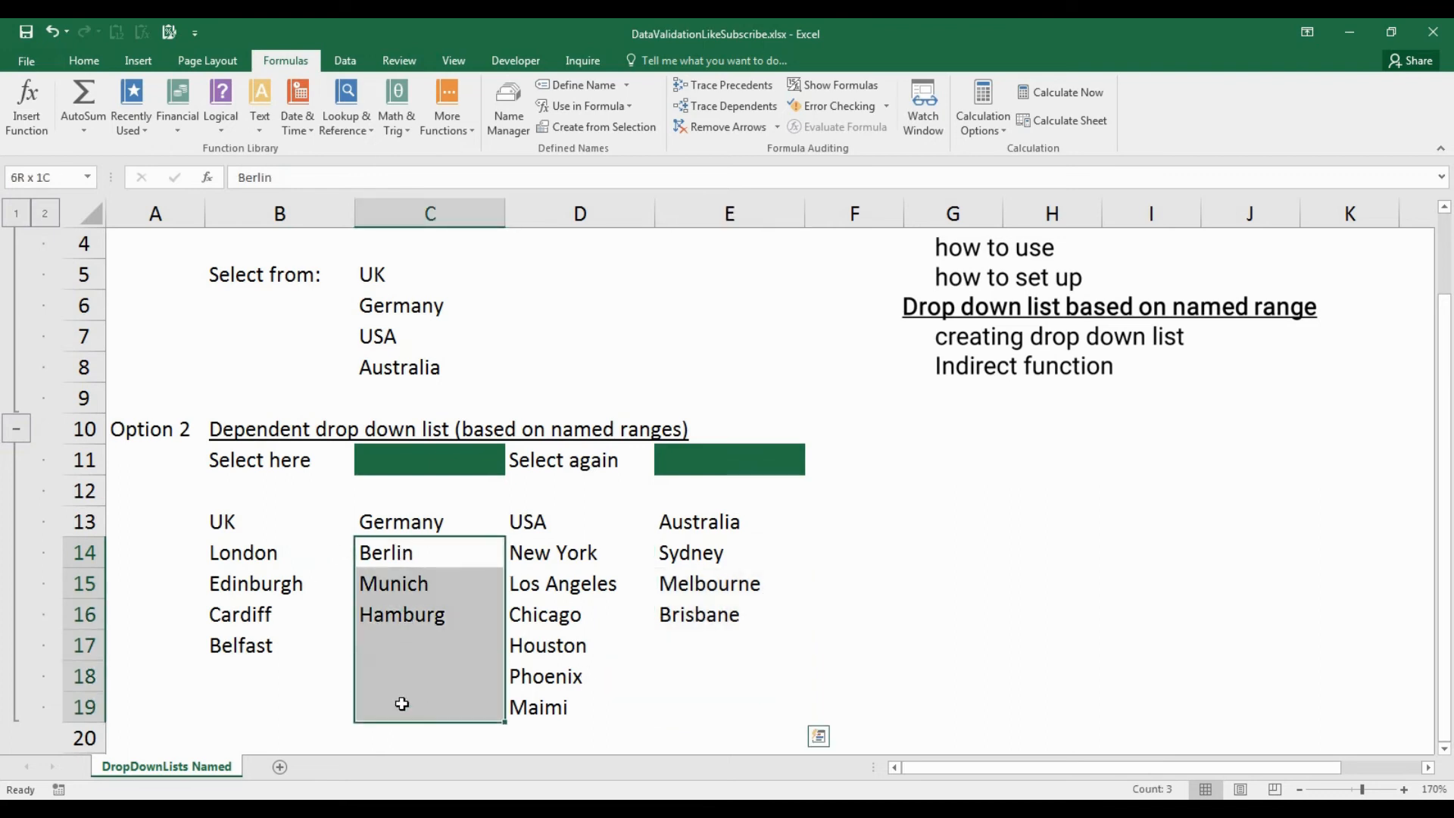
Add list data validation to cell C11 with the source =countries and open its drop-down list
left_click(487, 462)
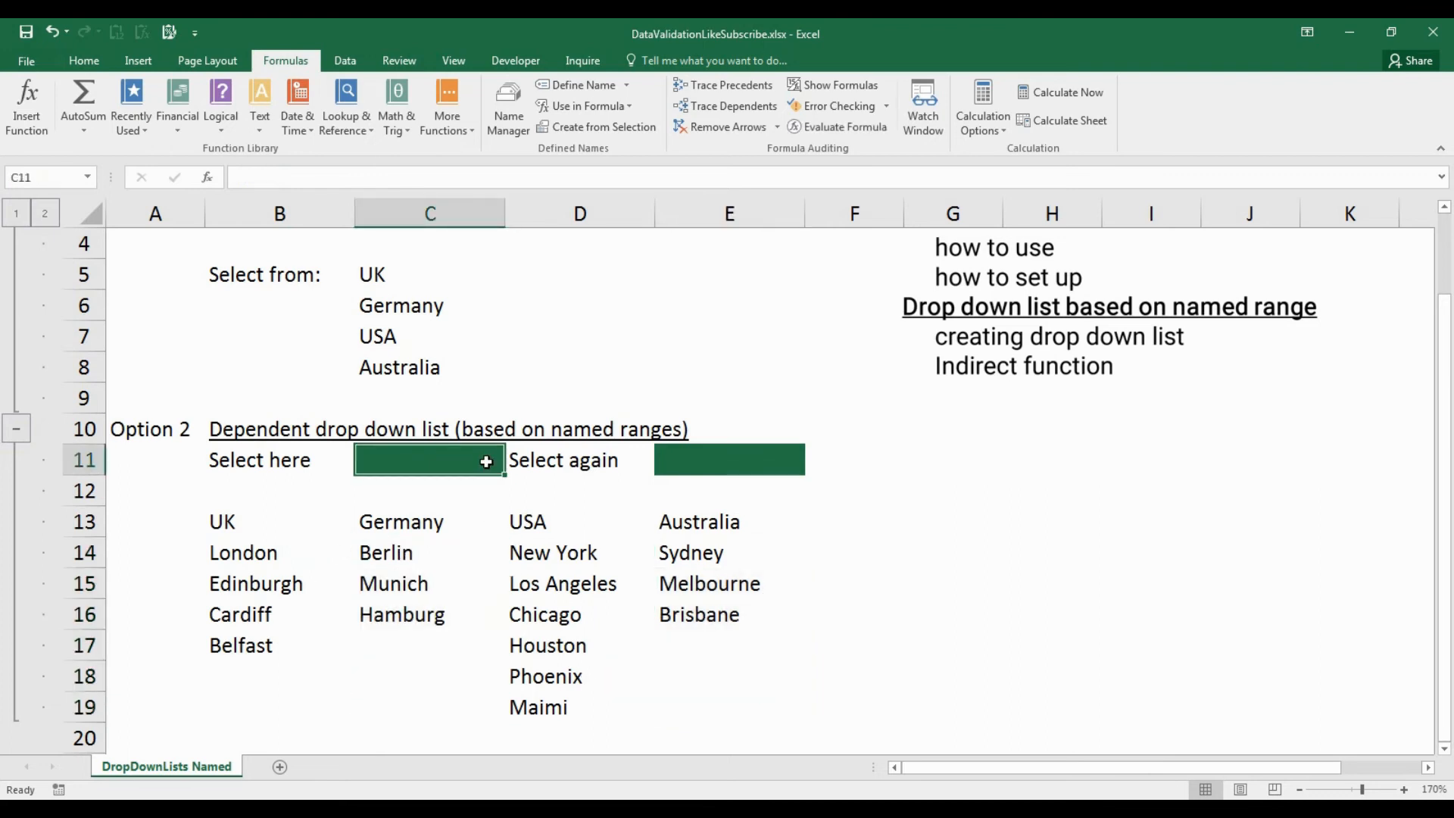
left_click(345, 61)
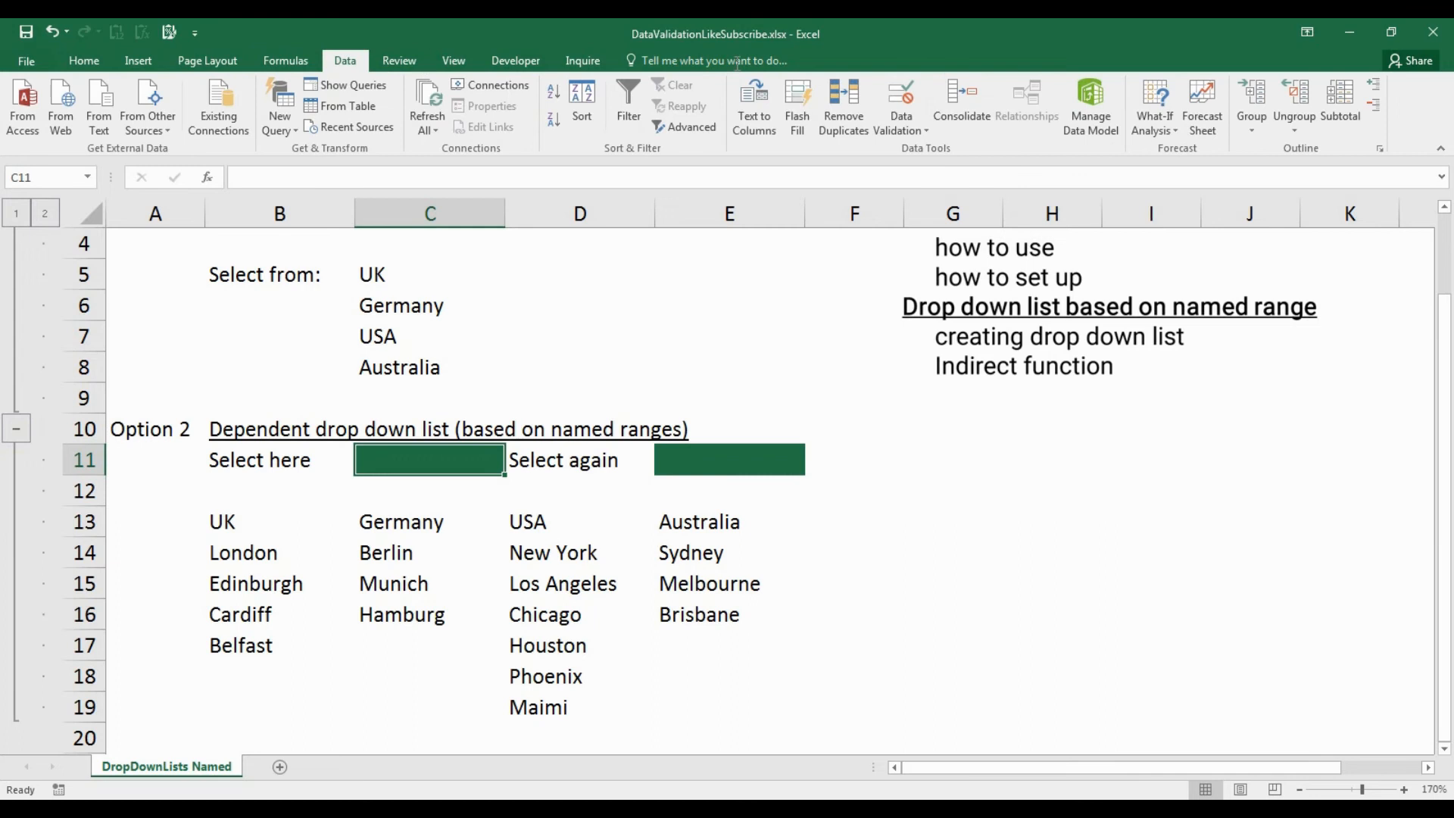
left_click(917, 91)
left_click(812, 512)
left_click(814, 565)
left_click(817, 583)
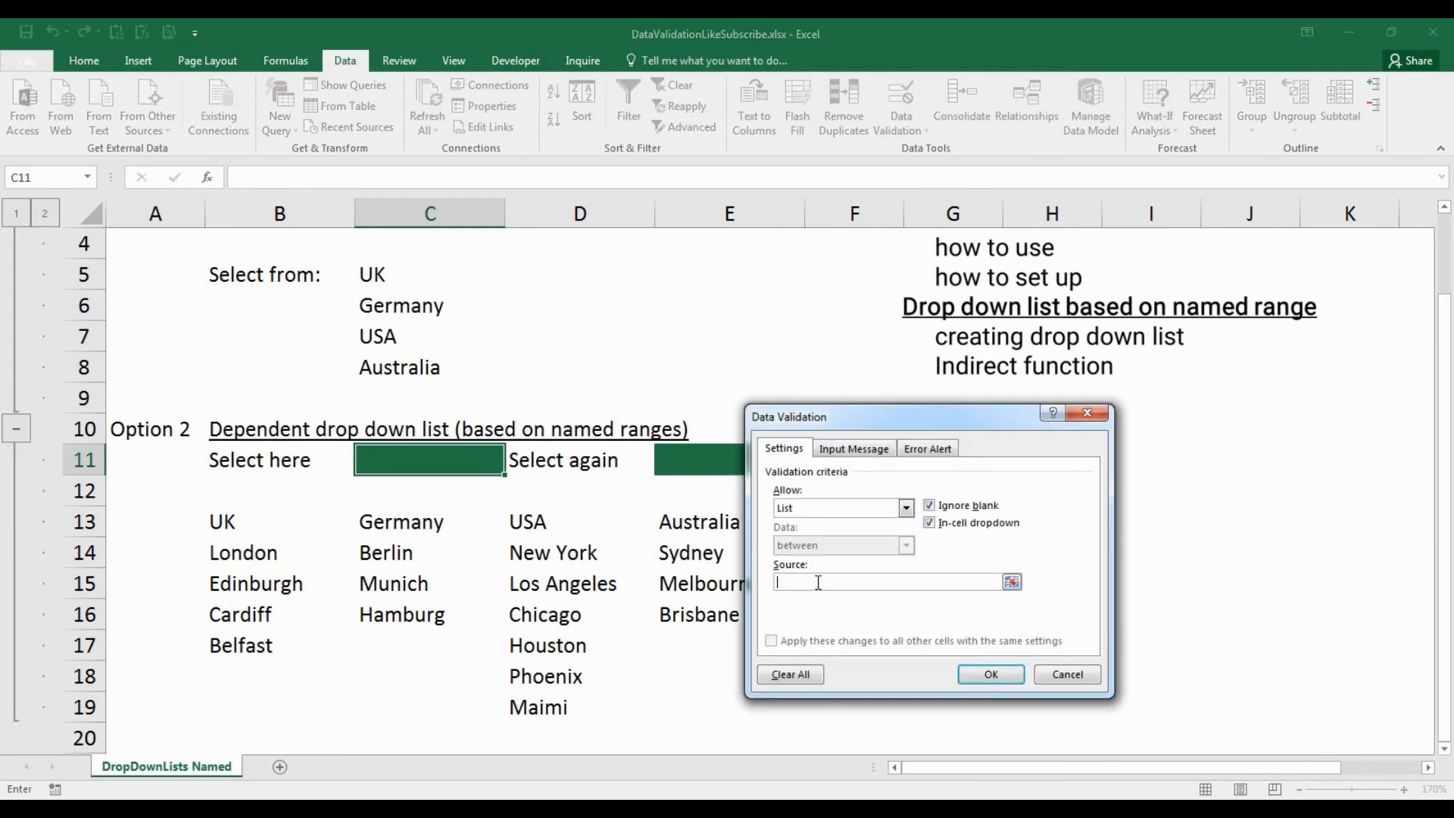
type("=countries")
key("Return")
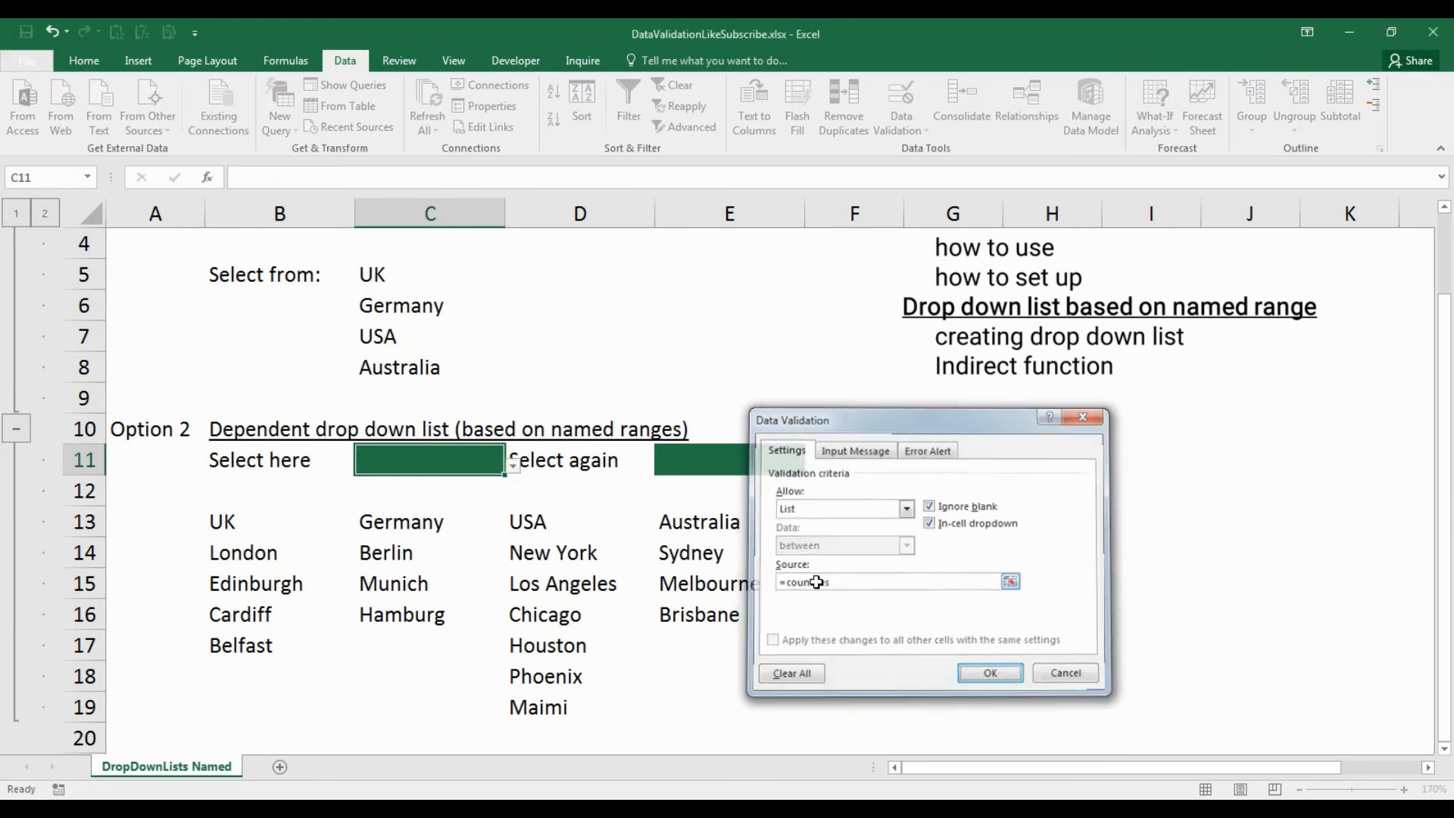
left_click(516, 471)
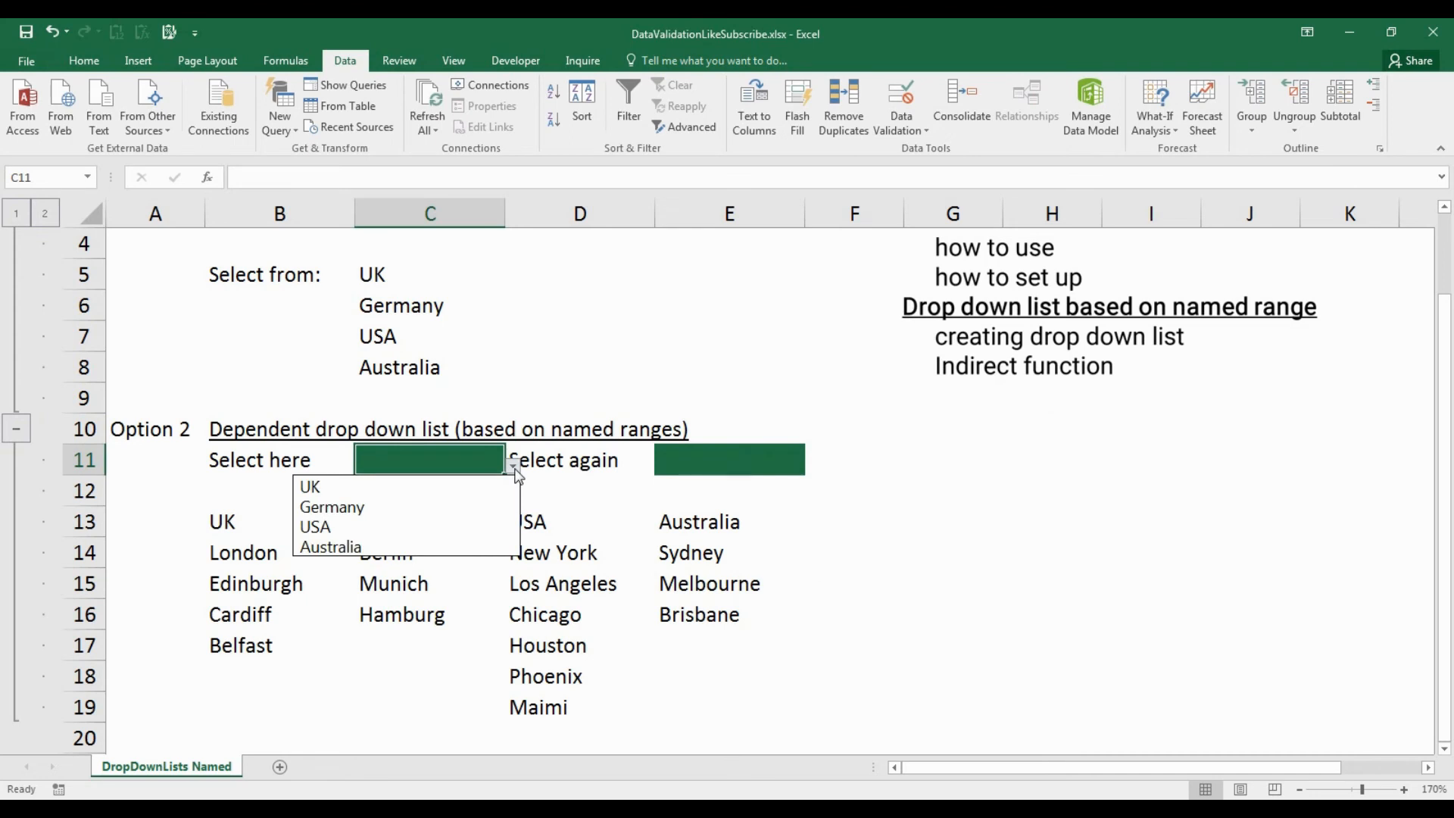
Add list data validation to cell E11 with the source =indirect($C$11), accepting the source as it is
left_click(752, 459)
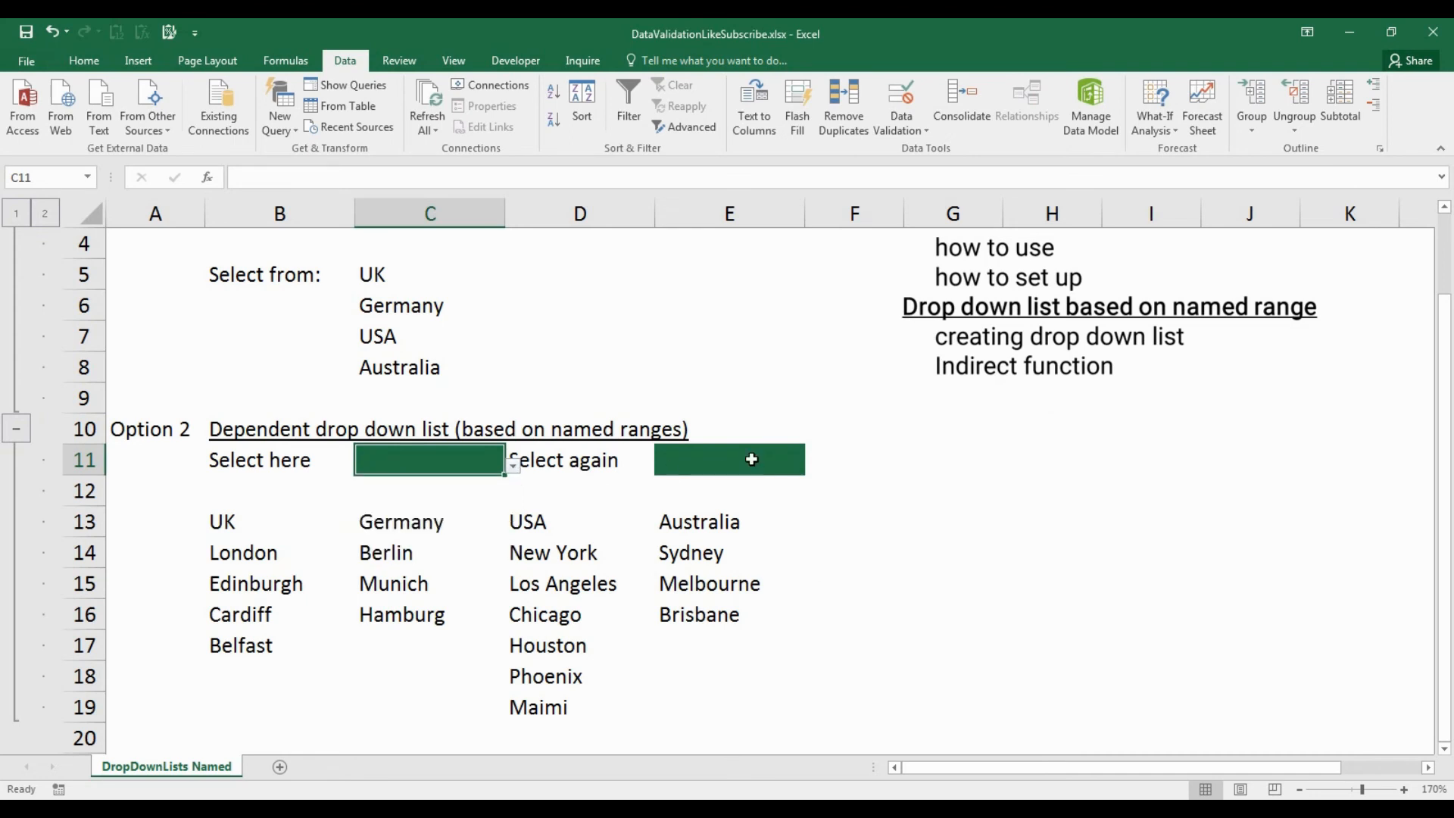
left_click(753, 459)
left_click(900, 100)
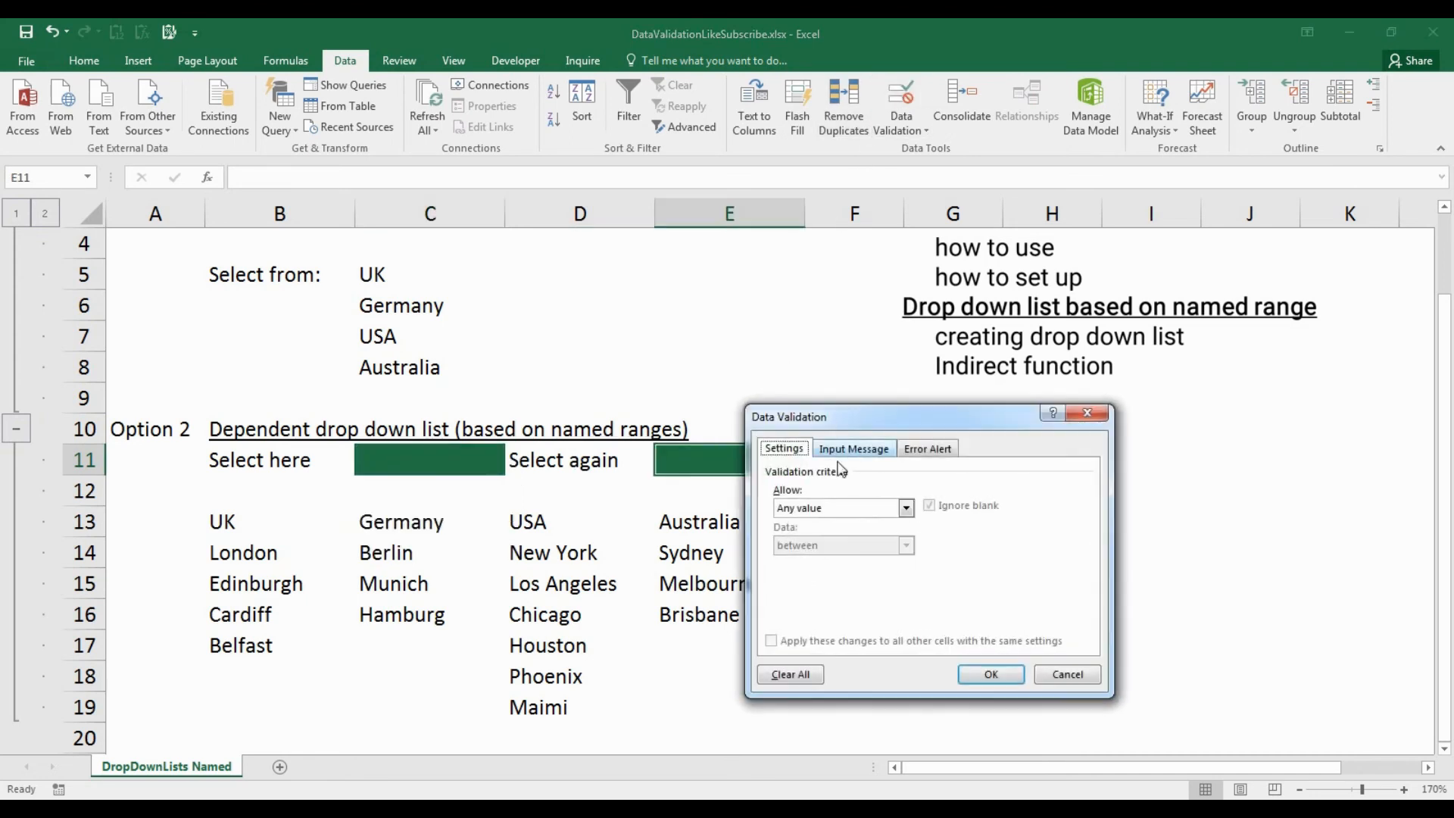
left_click(837, 509)
left_click(825, 560)
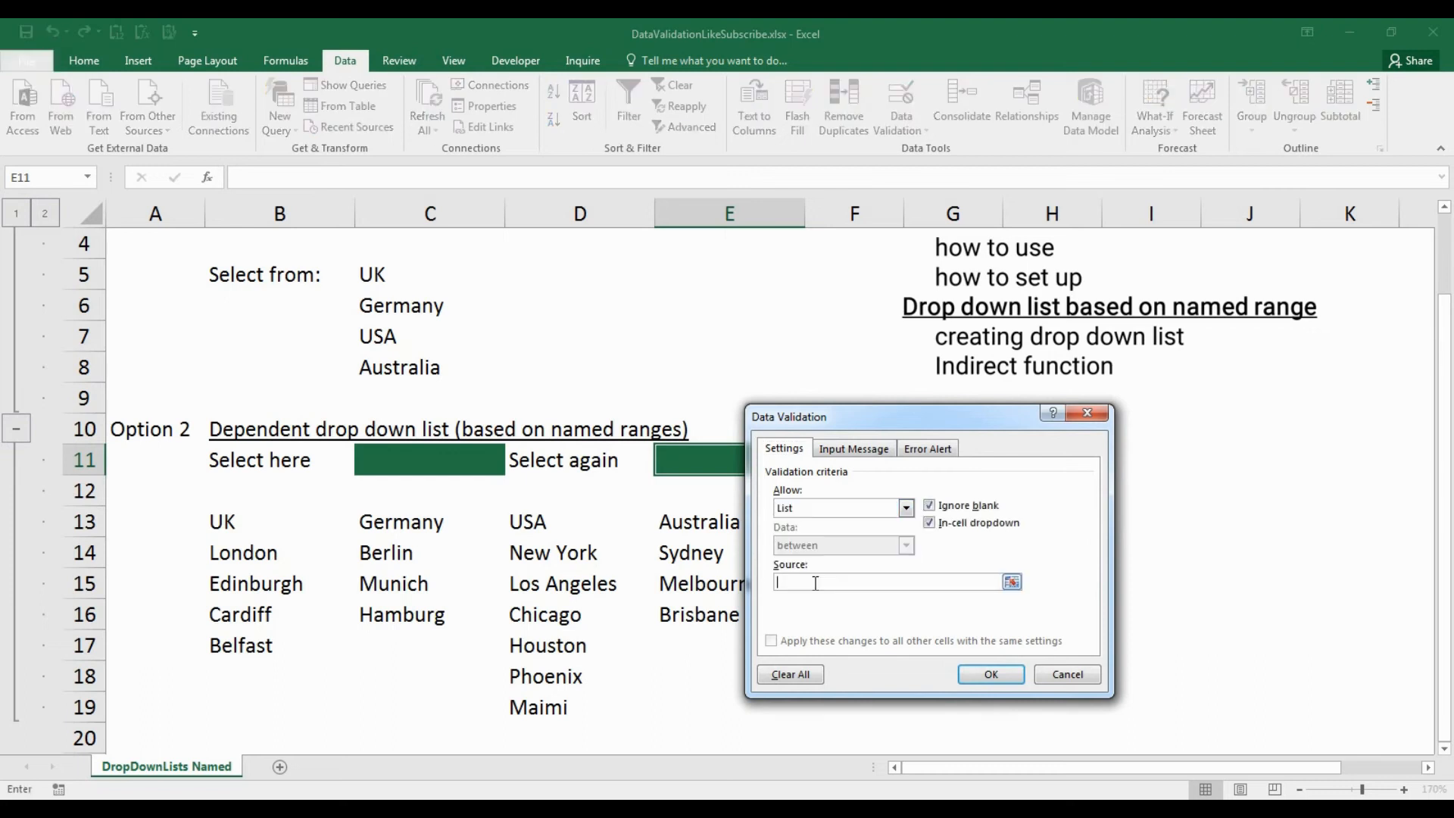
left_click(837, 582)
type("=indirect(")
left_click(450, 468)
type(")")
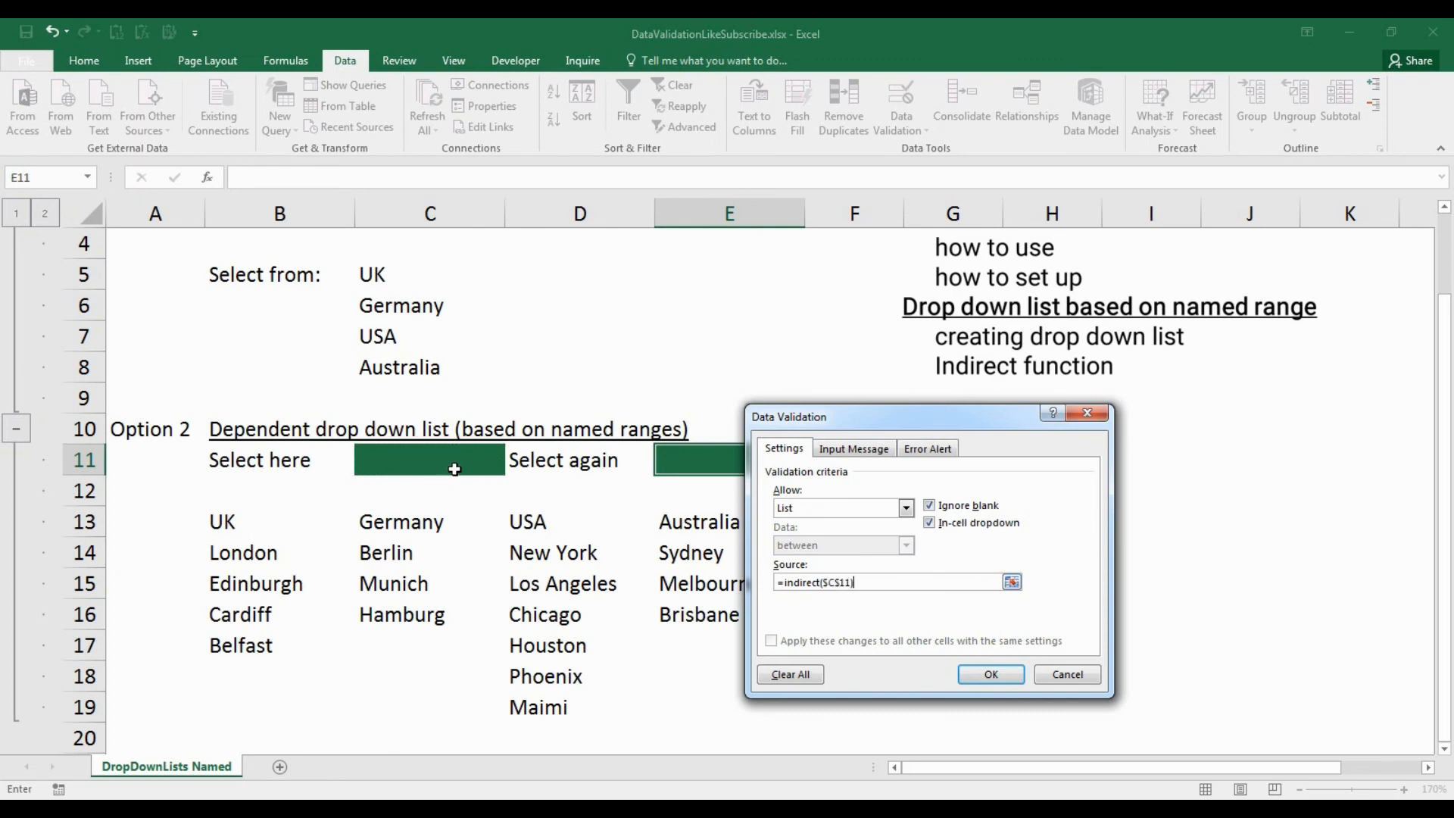
left_click(985, 674)
key("Return")
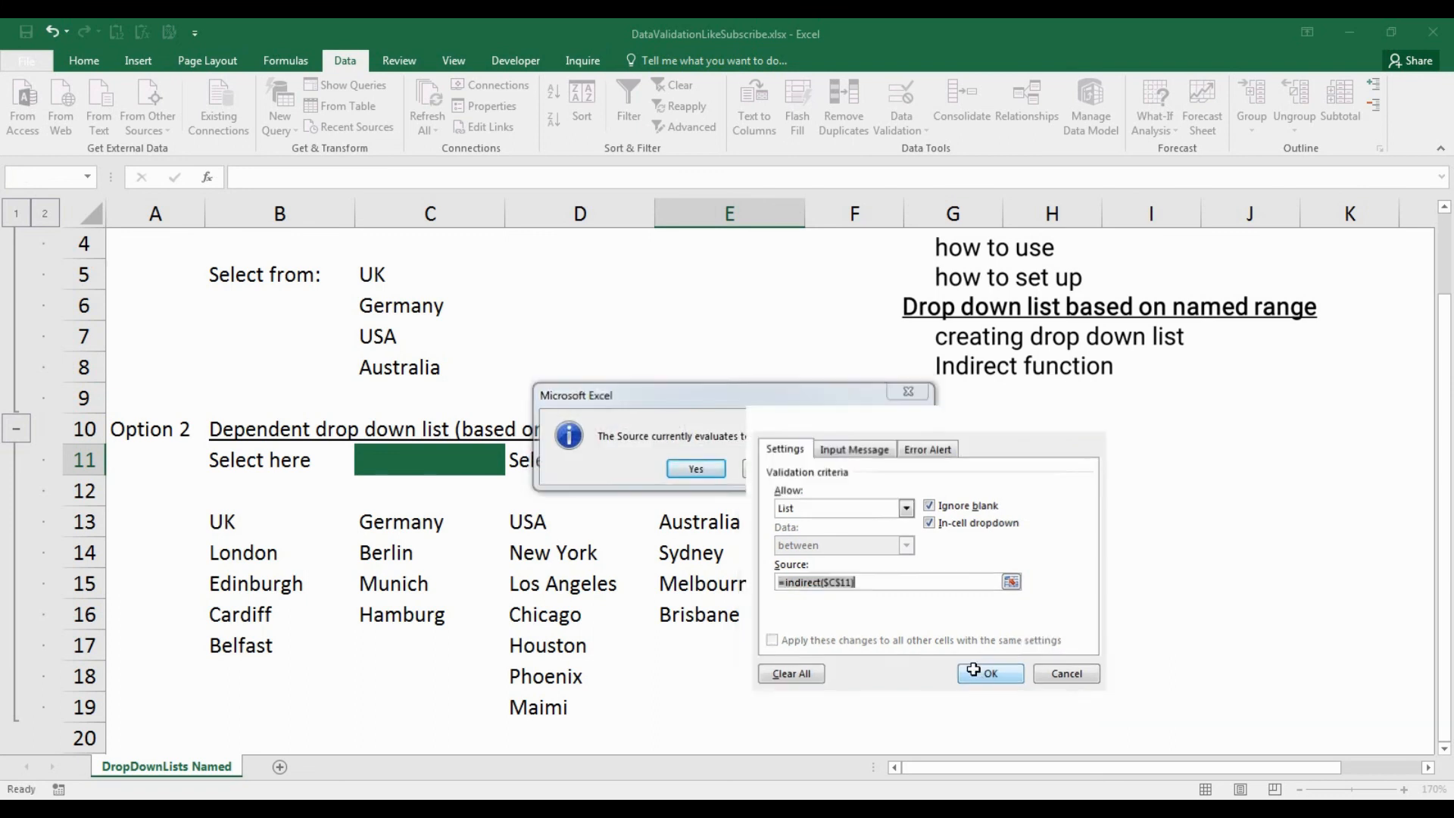
Test the dependent list by choosing UK in C11 and viewing the city options in E11
left_click(497, 464)
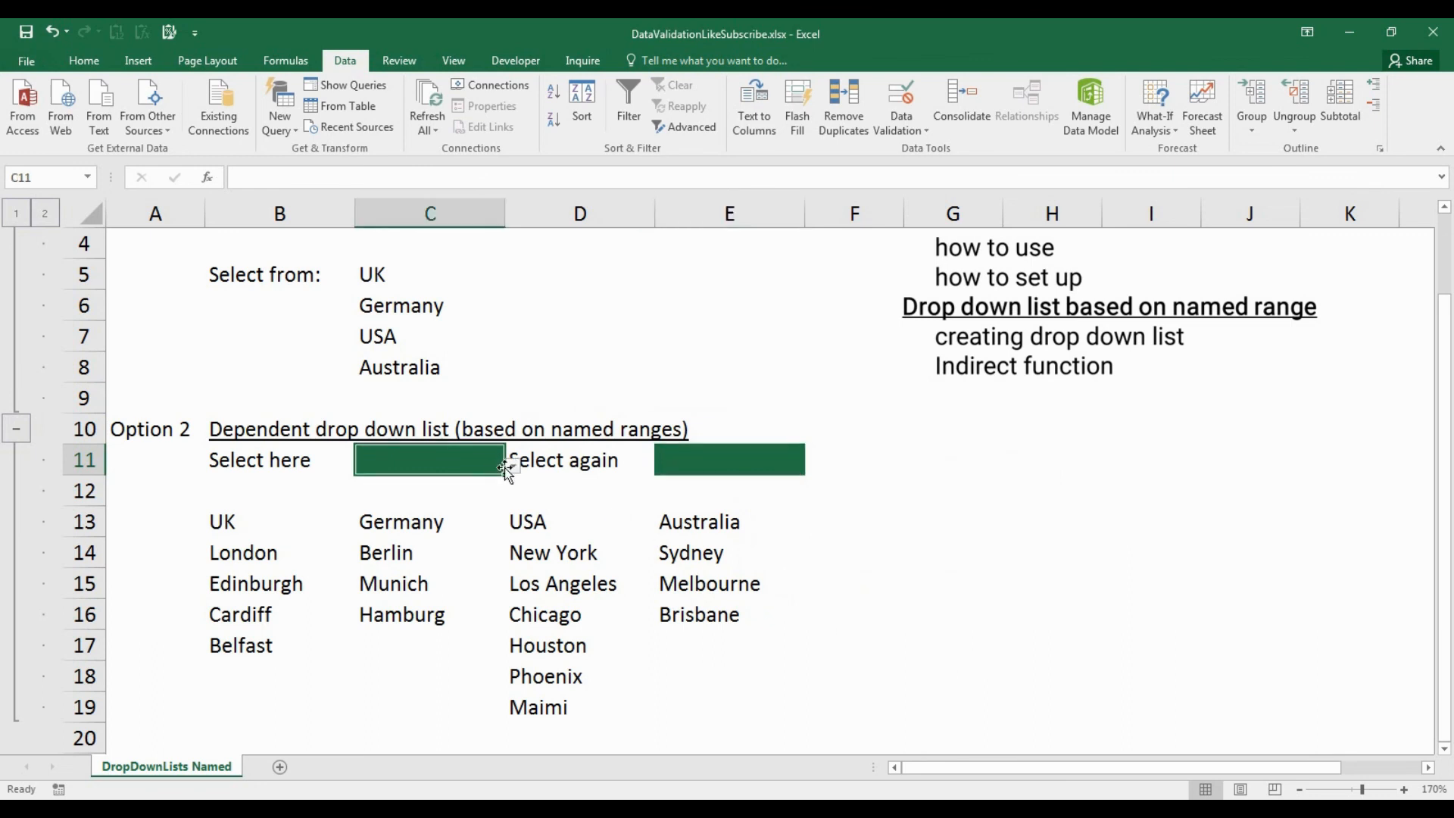
left_click(514, 465)
left_click(480, 484)
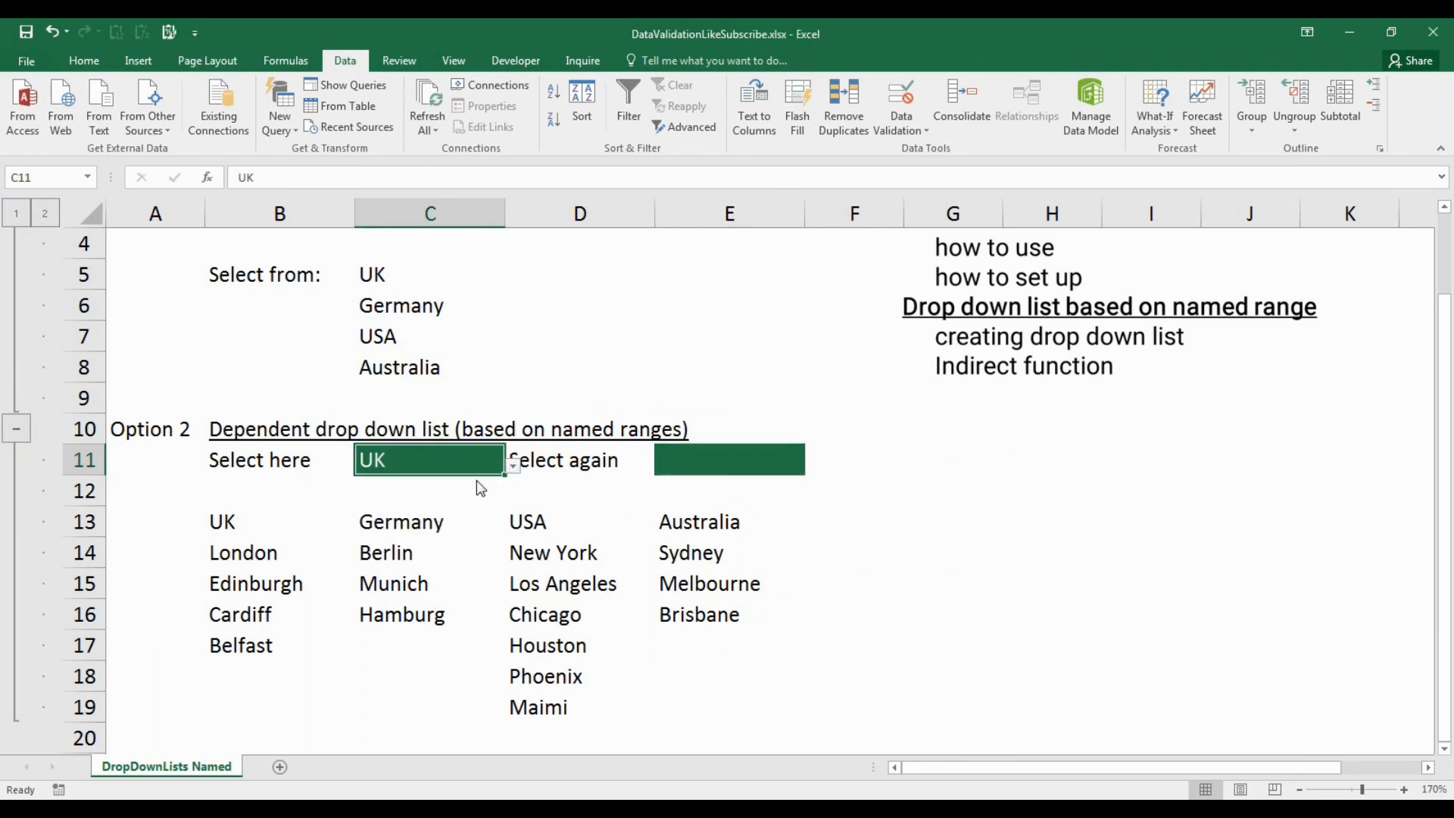
left_click(700, 460)
left_click(815, 471)
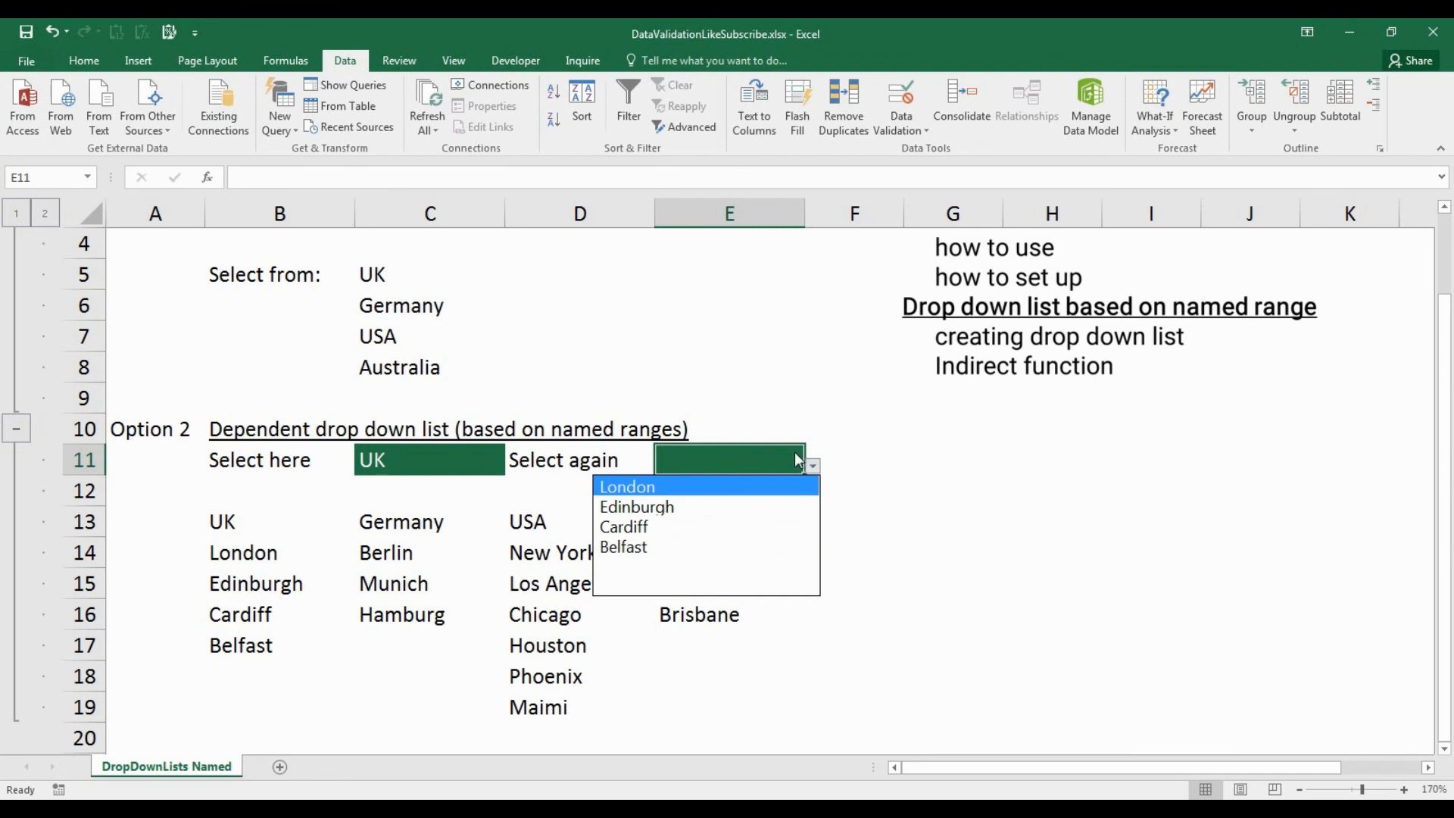
left_click(797, 452)
Choose USA in C11 and view the dependent city options in E11
left_click(496, 459)
left_click(513, 465)
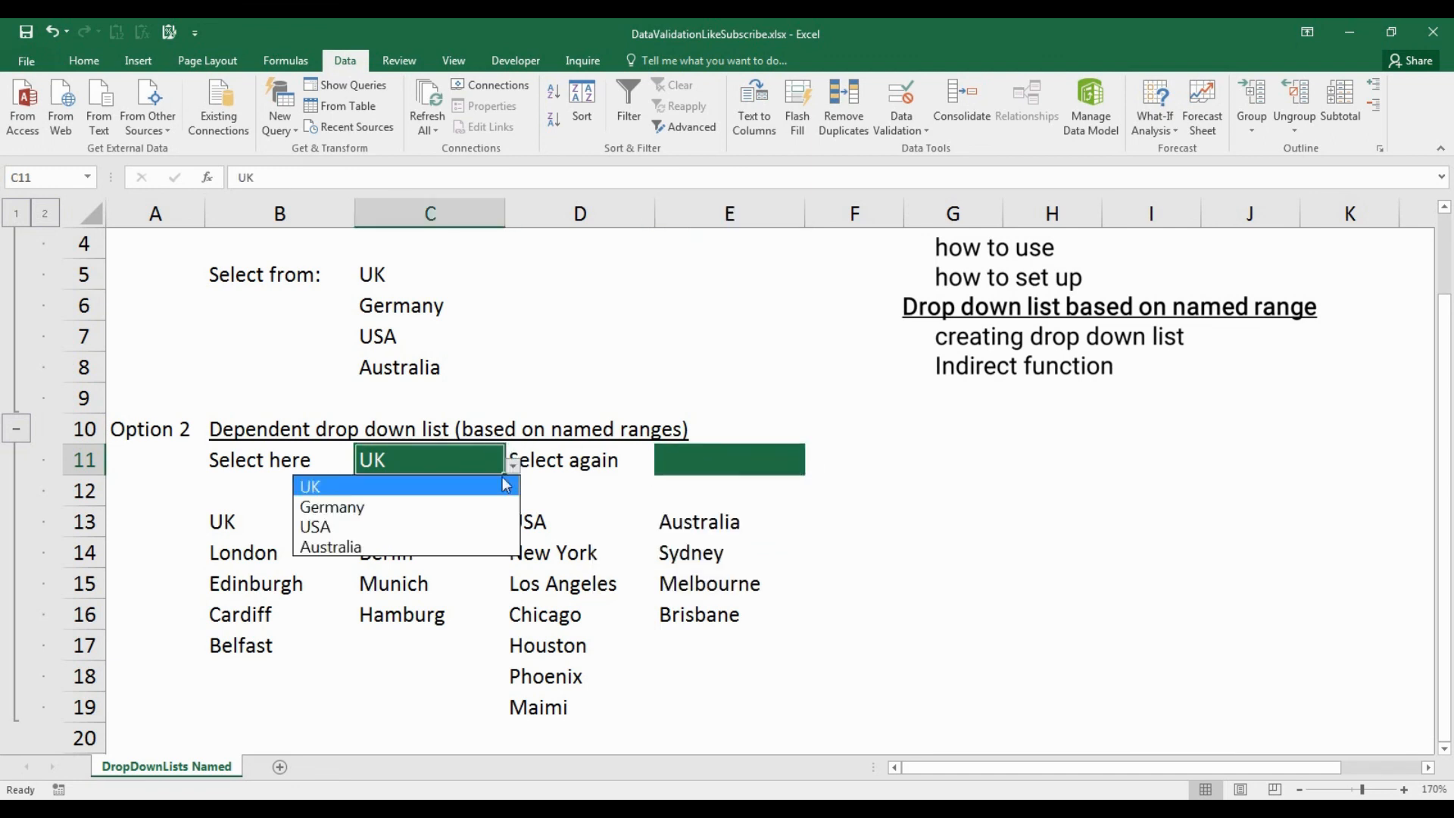
left_click(379, 526)
left_click(765, 461)
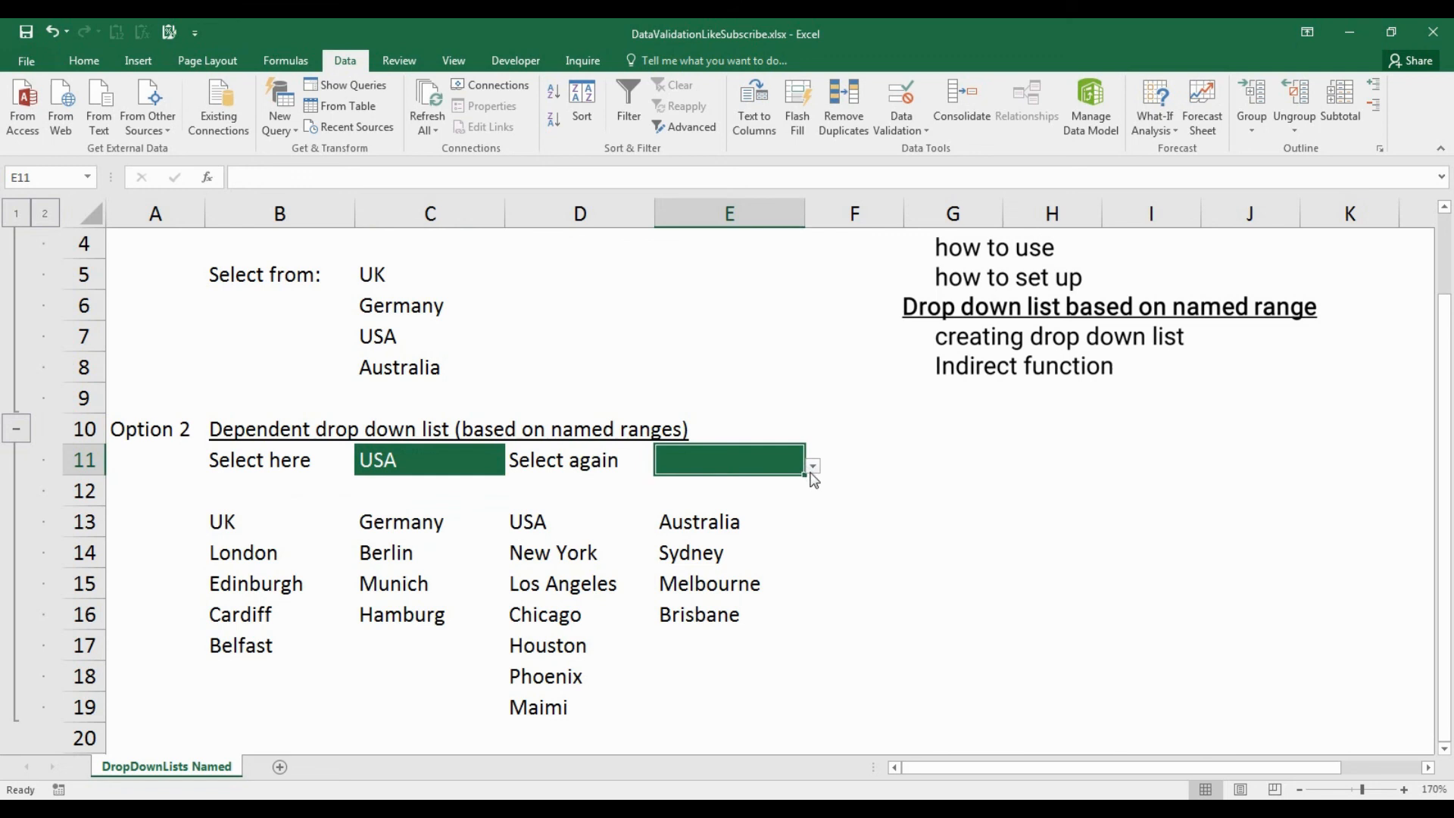
left_click(813, 467)
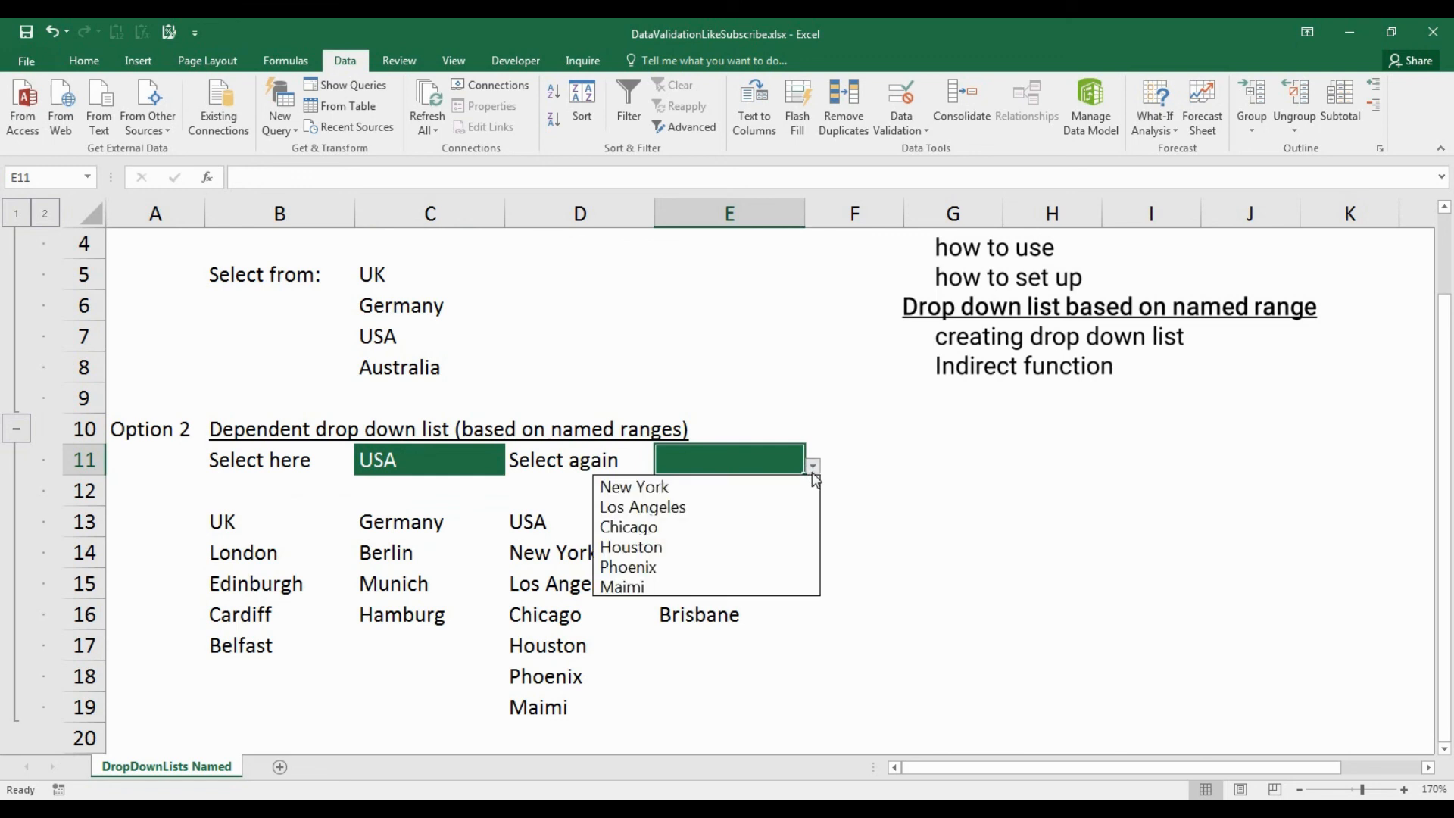
left_click(813, 467)
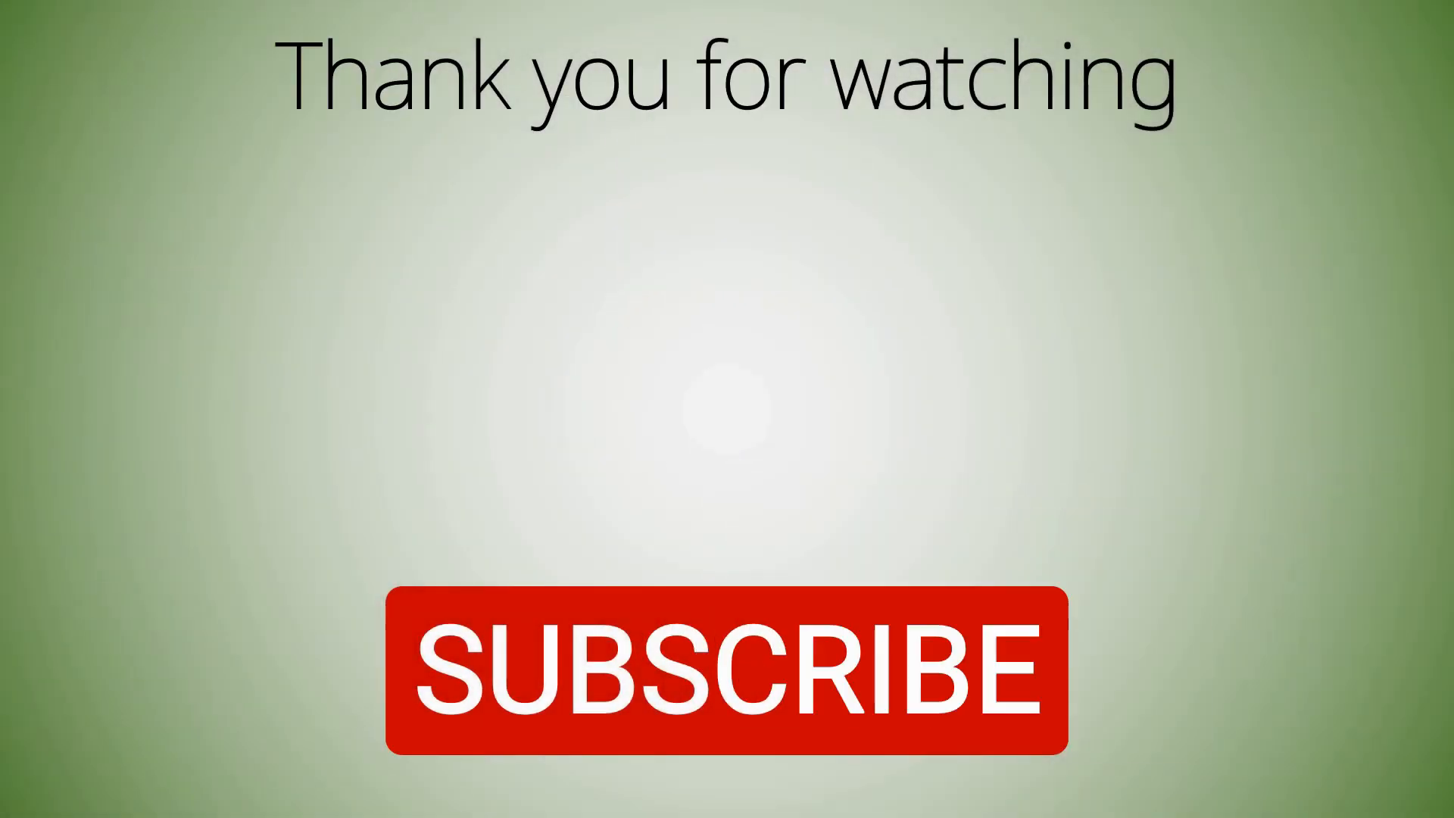